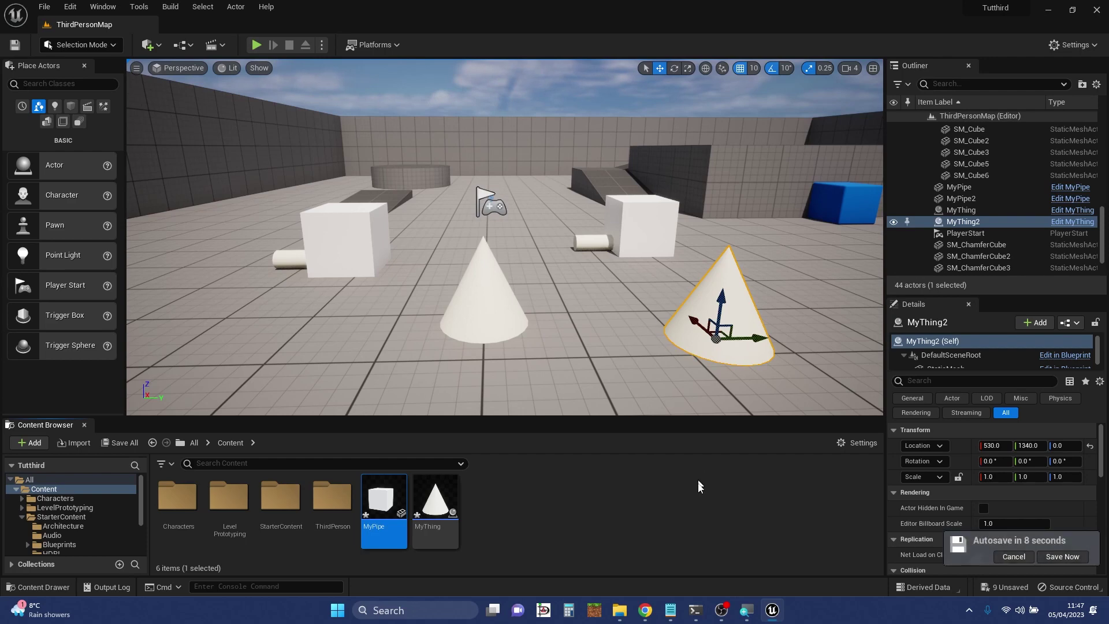
# Play-test the level briefly, then stop and look down at the cube with the pipe
pyautogui.moveTo(557, 290); pyautogui.dragTo(479, 292, button='right')
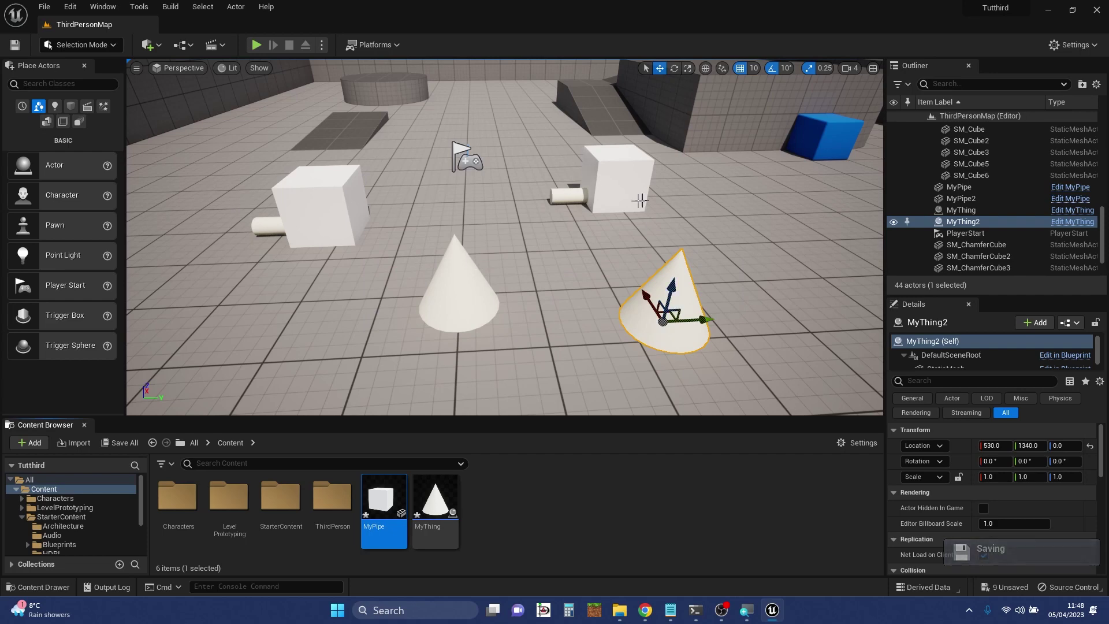
pyautogui.moveTo(589, 178); pyautogui.dragTo(590, 177, button='right')
pyautogui.moveTo(535, 274); pyautogui.dragTo(535, 273, button='right')
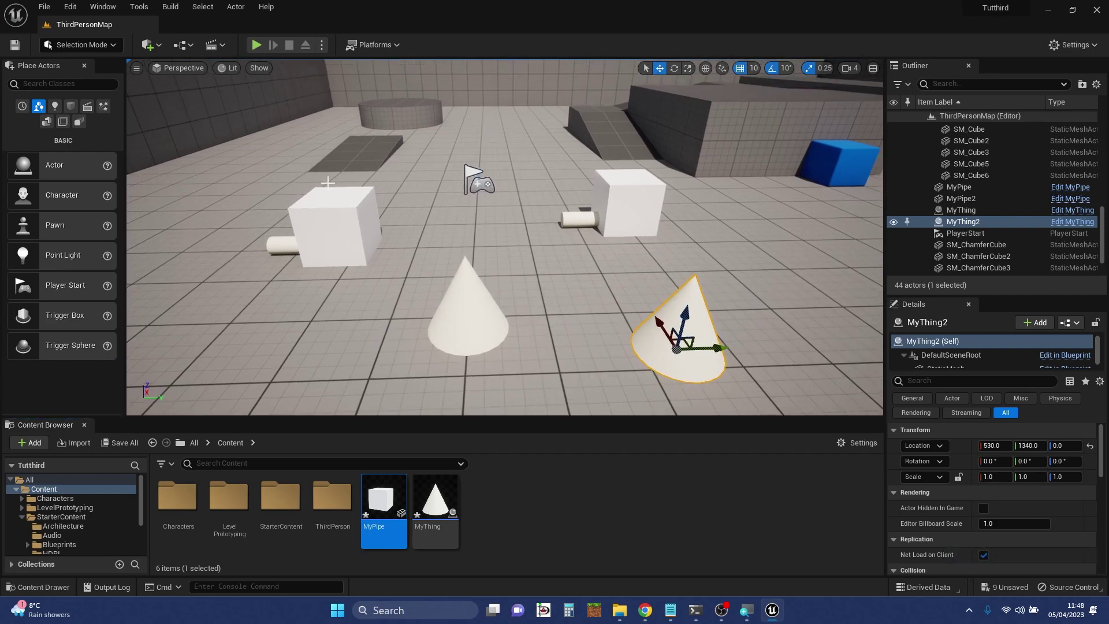
pyautogui.click(257, 45)
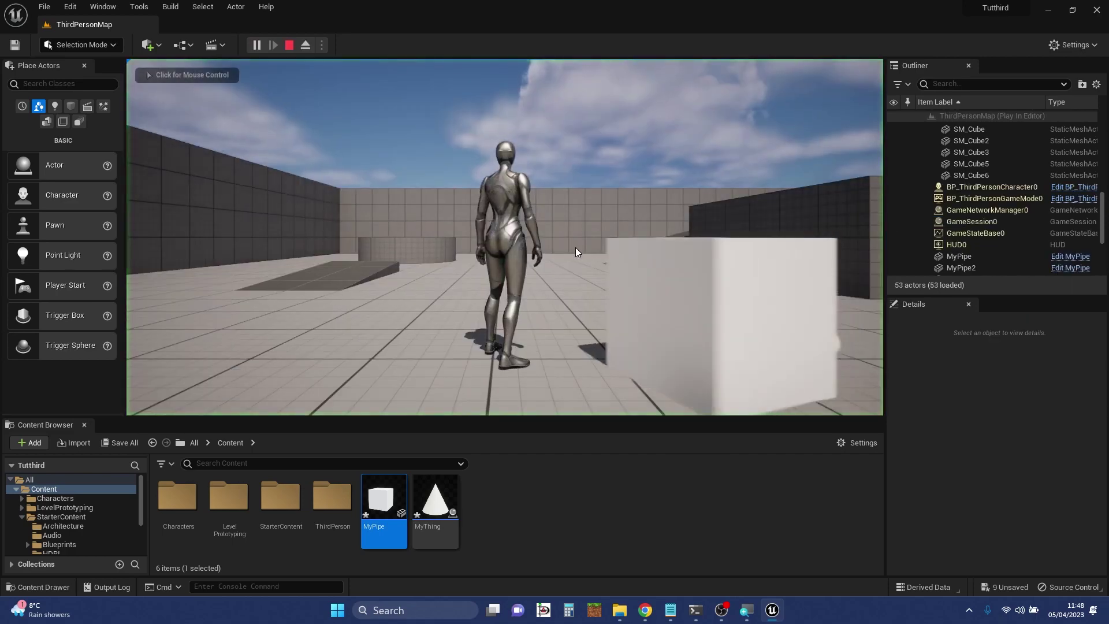
pyautogui.click(575, 249)
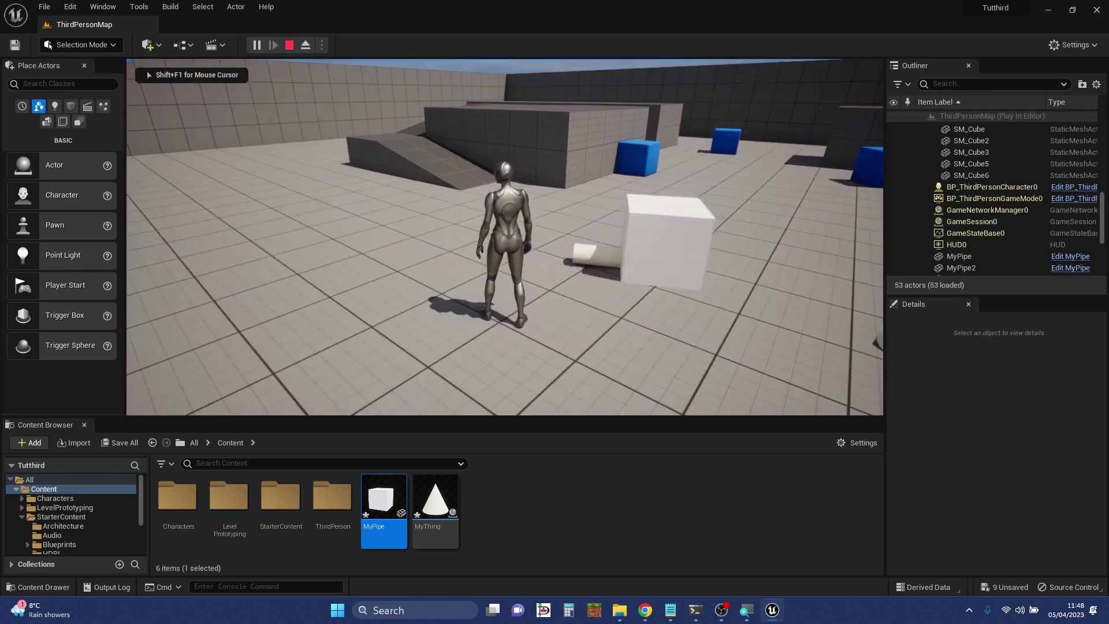
pyautogui.press('Escape')
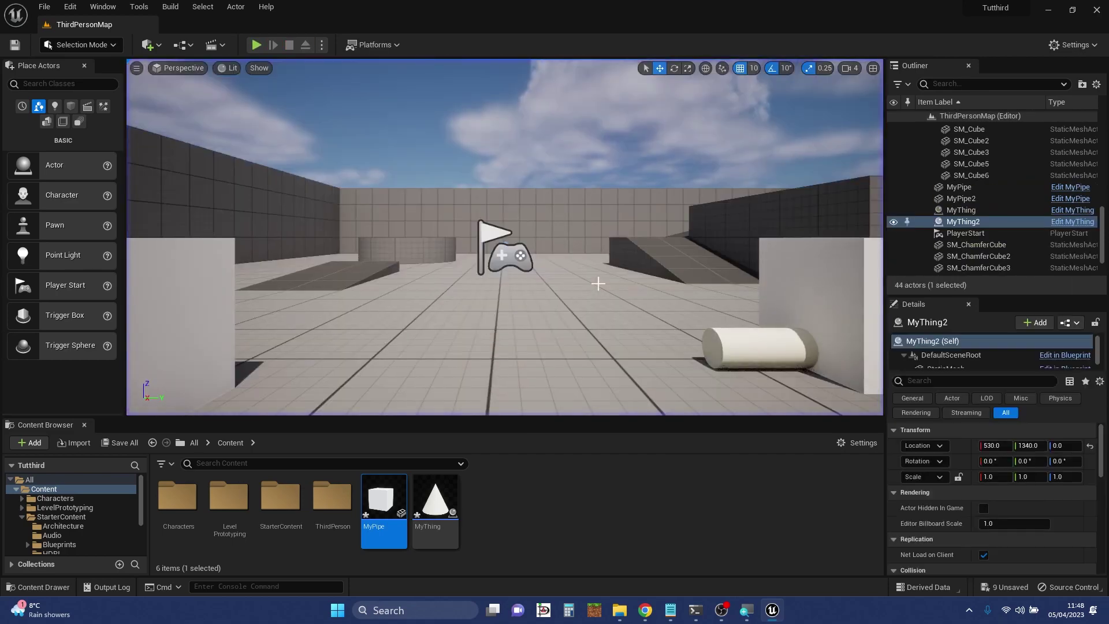
pyautogui.moveTo(505, 237); pyautogui.dragTo(540, 391, button='right')
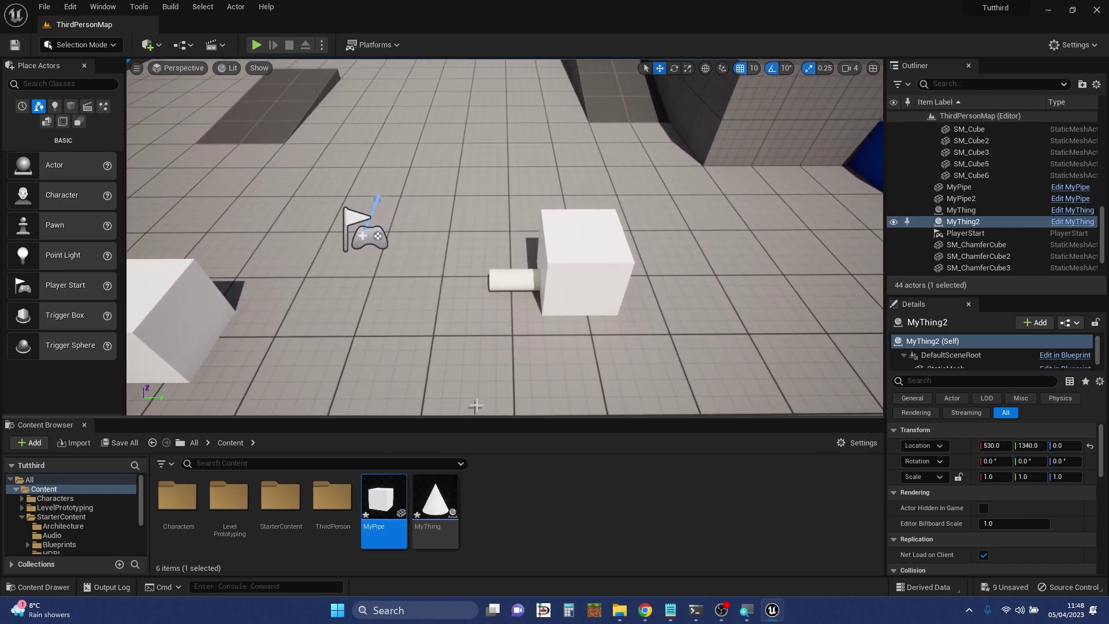
pyautogui.moveTo(479, 395)
pyautogui.mouseDown(button='right')
pyautogui.moveTo(488, 398)
pyautogui.moveTo(470, 396)
pyautogui.mouseUp(button='right')
# Open MyPipe, pan across its Event Graph, and switch to the Construction Script graph
pyautogui.doubleClick(383, 500)
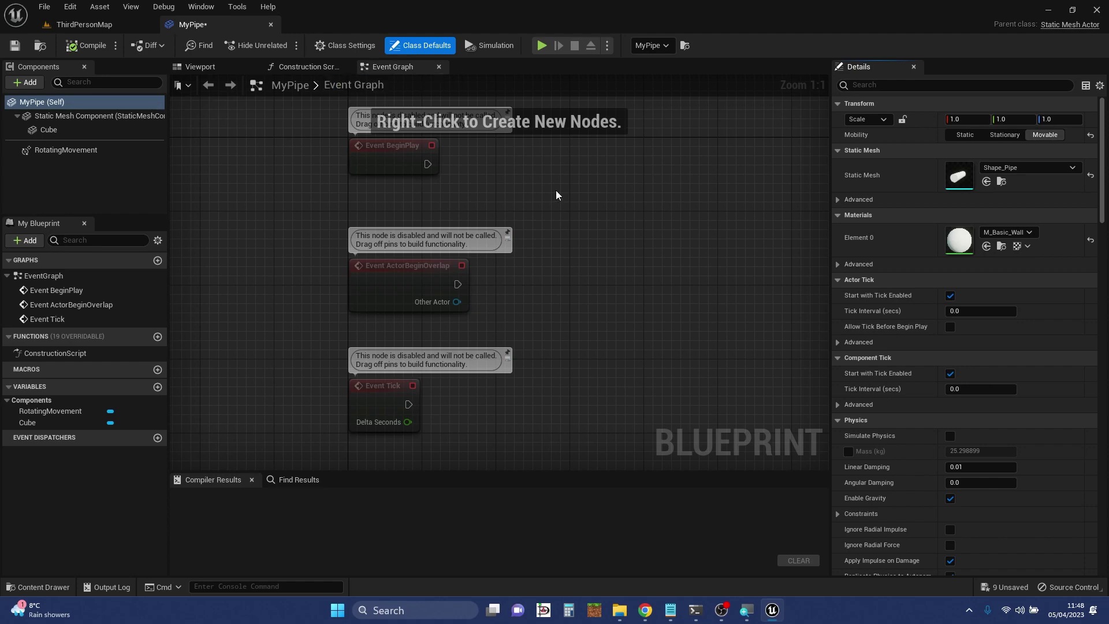
pyautogui.moveTo(556, 195); pyautogui.dragTo(486, 190, button='right')
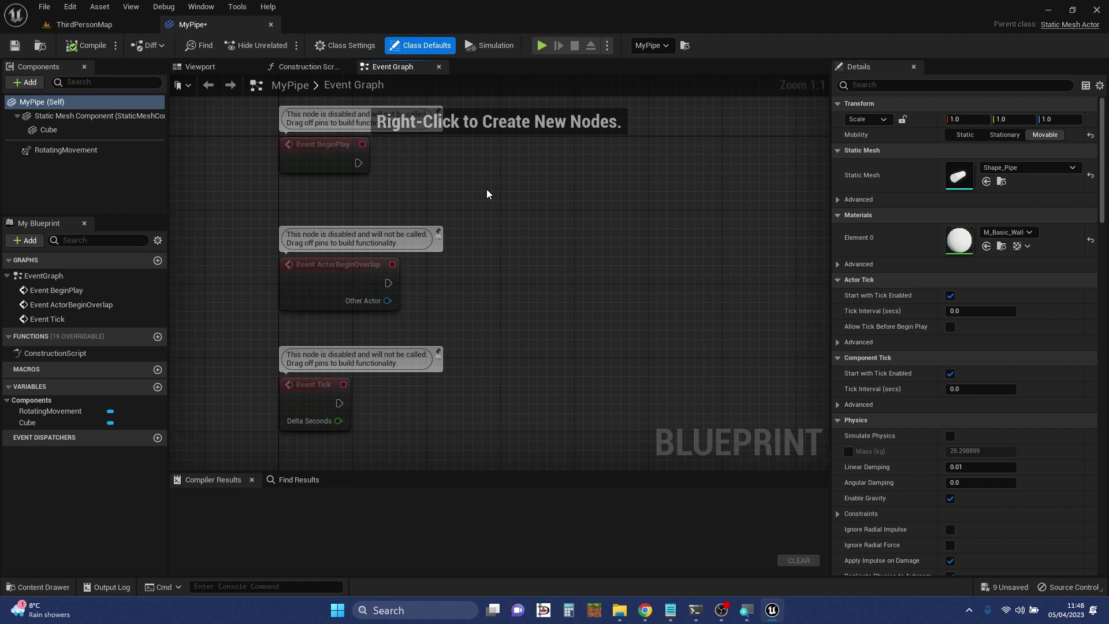
pyautogui.click(320, 69)
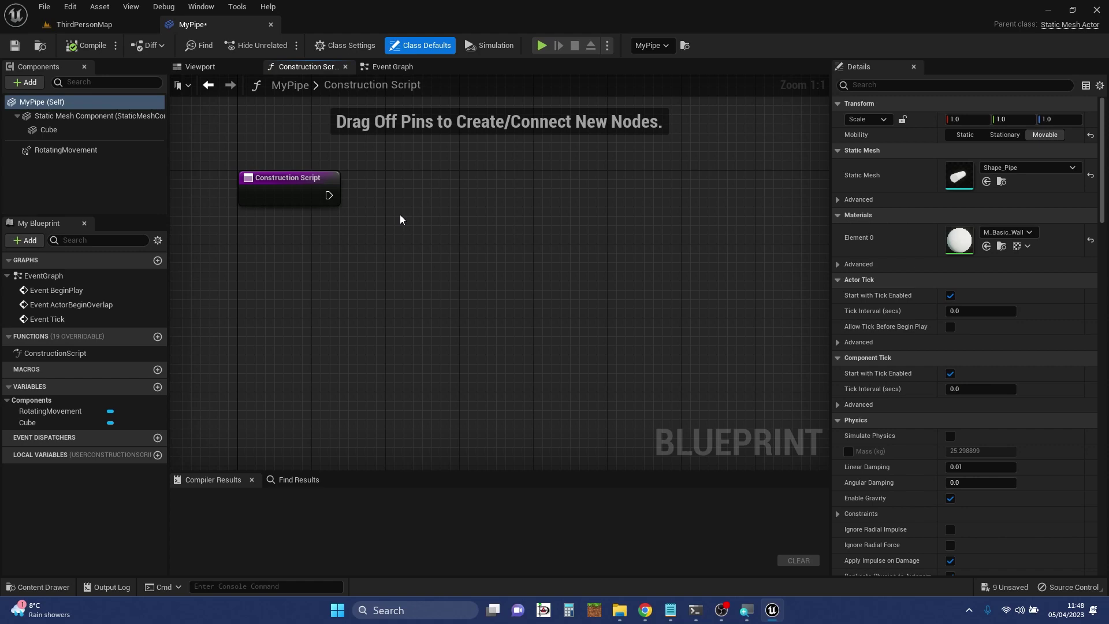
pyautogui.click(212, 71)
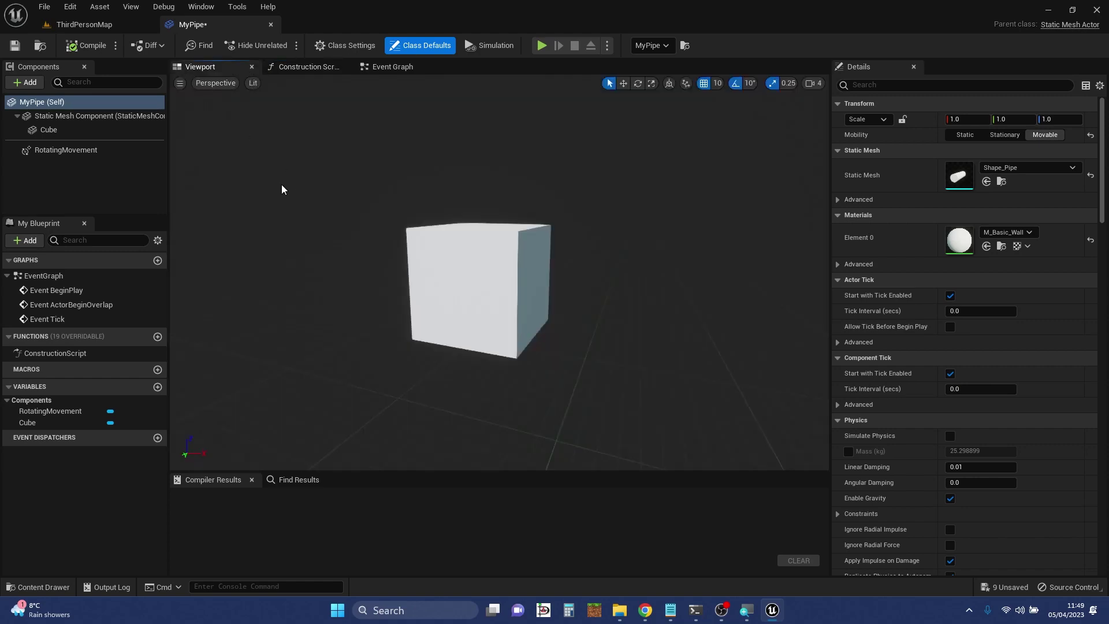
pyautogui.moveTo(500, 271); pyautogui.dragTo(383, 280, button='right')
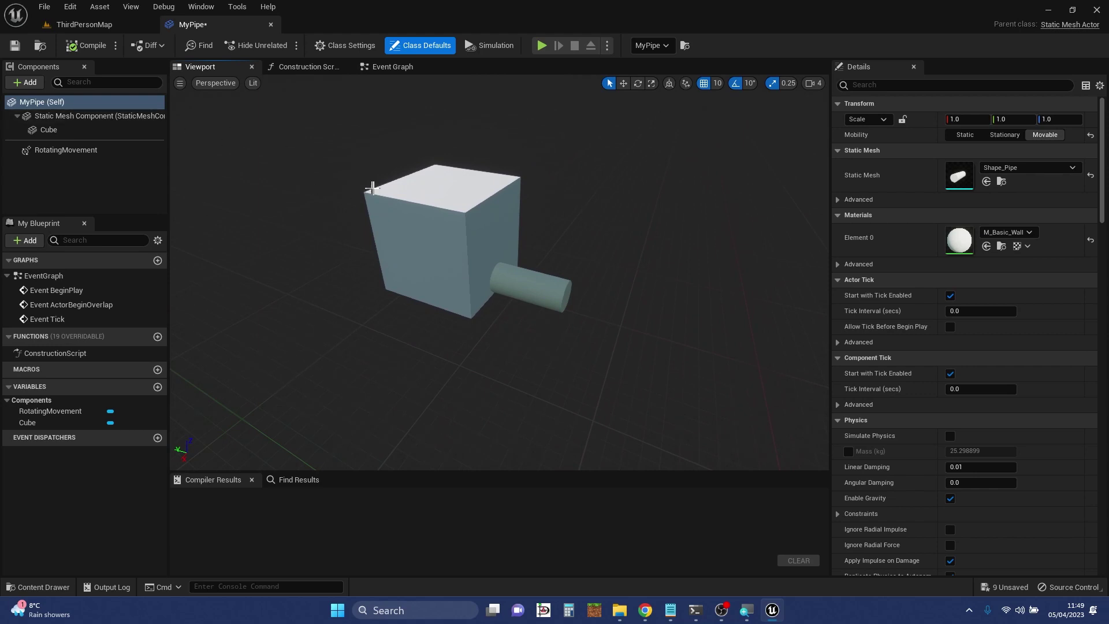
pyautogui.click(445, 209)
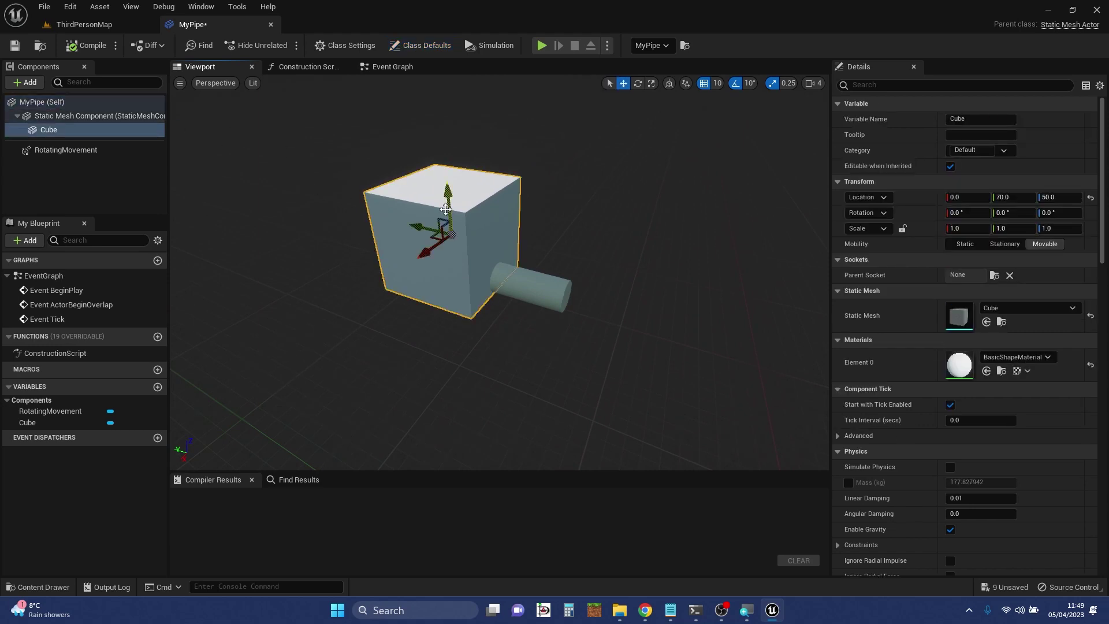
pyautogui.click(86, 115)
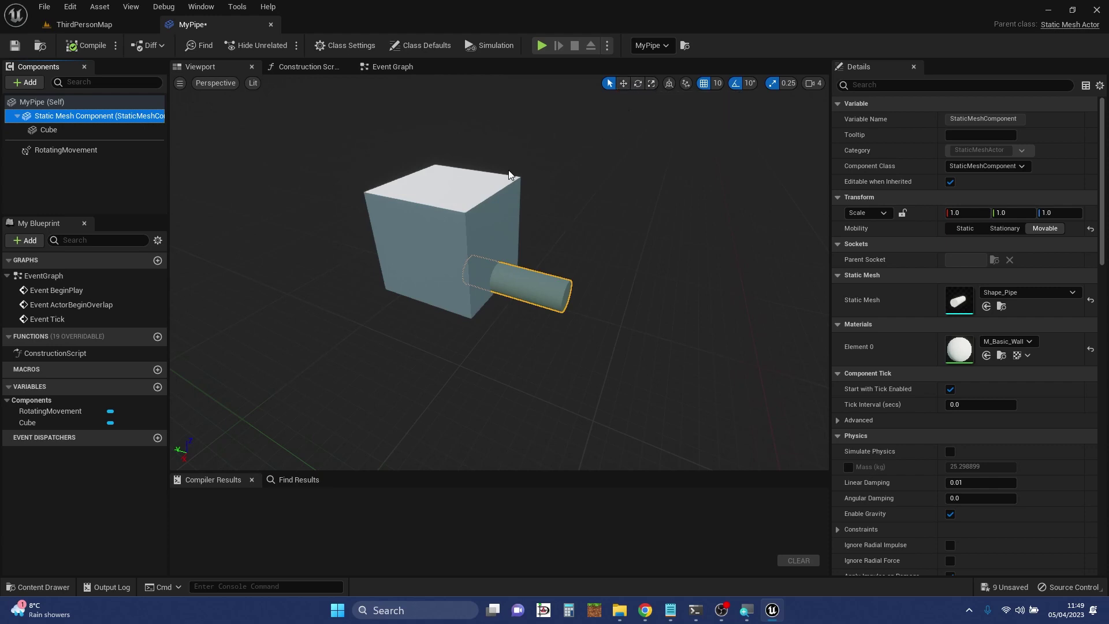
pyautogui.click(511, 277)
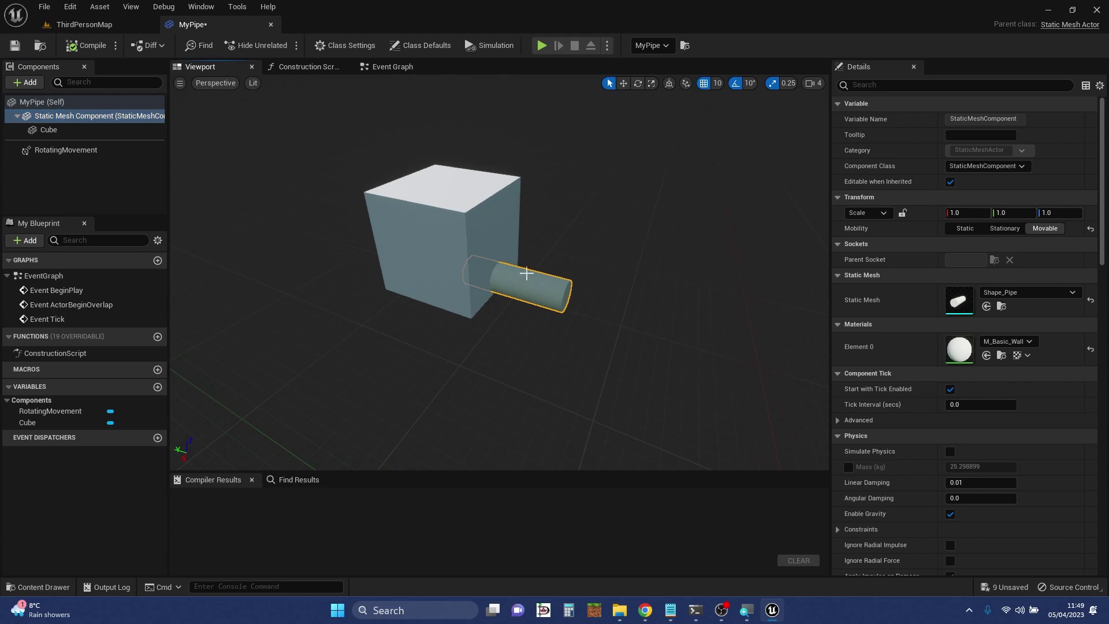
pyautogui.click(72, 130)
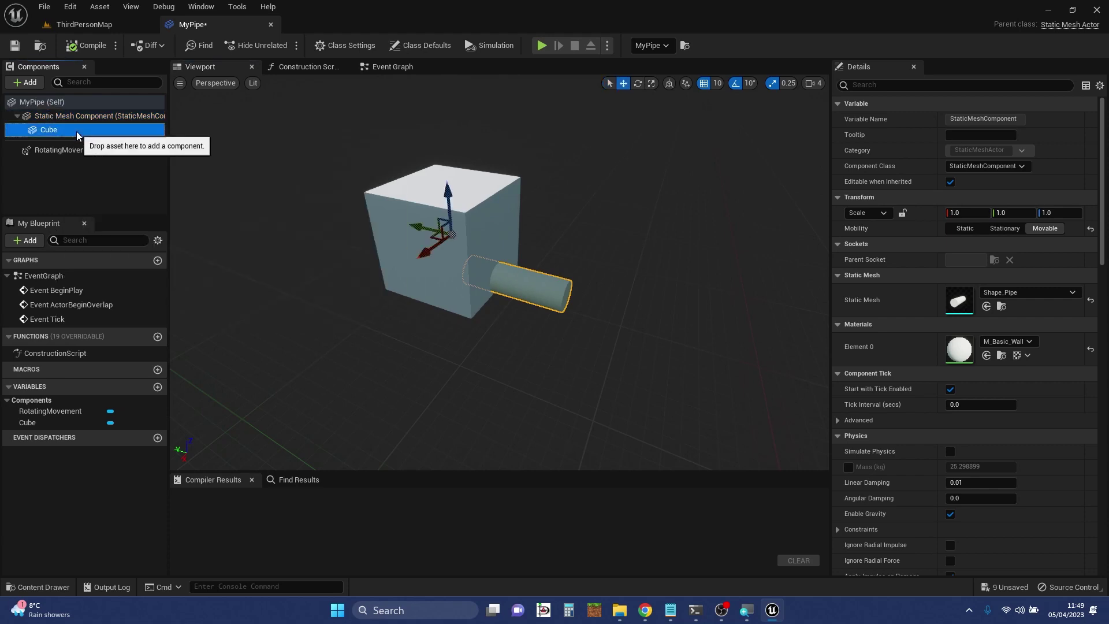
pyautogui.click(530, 287)
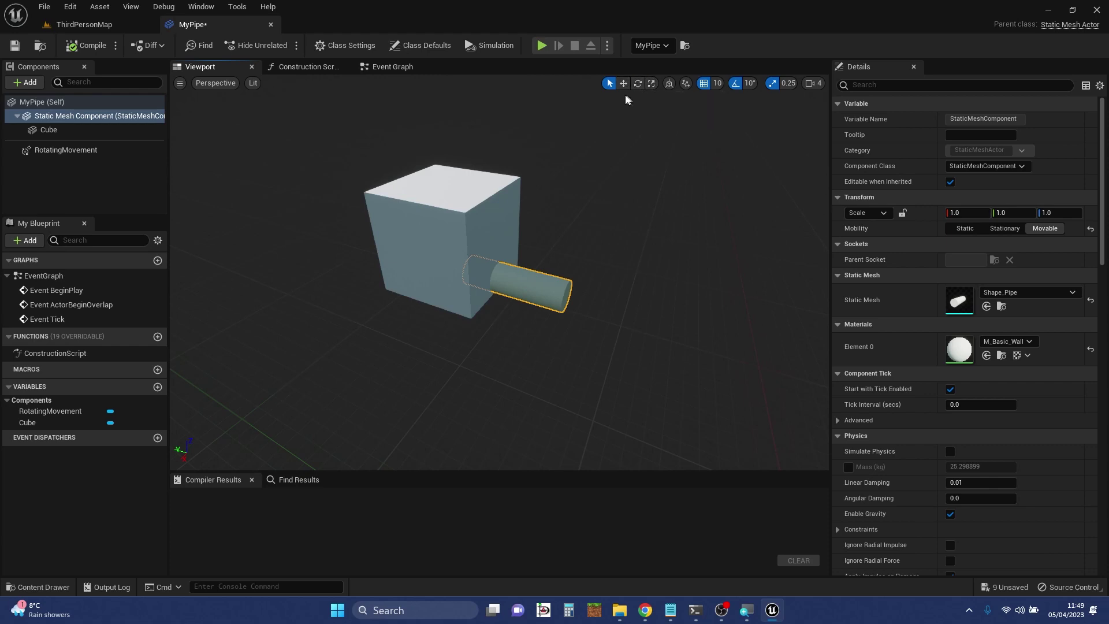
# Select the Cube component and drag it along Y from 70 to 80
pyautogui.click(49, 129)
pyautogui.press('e')
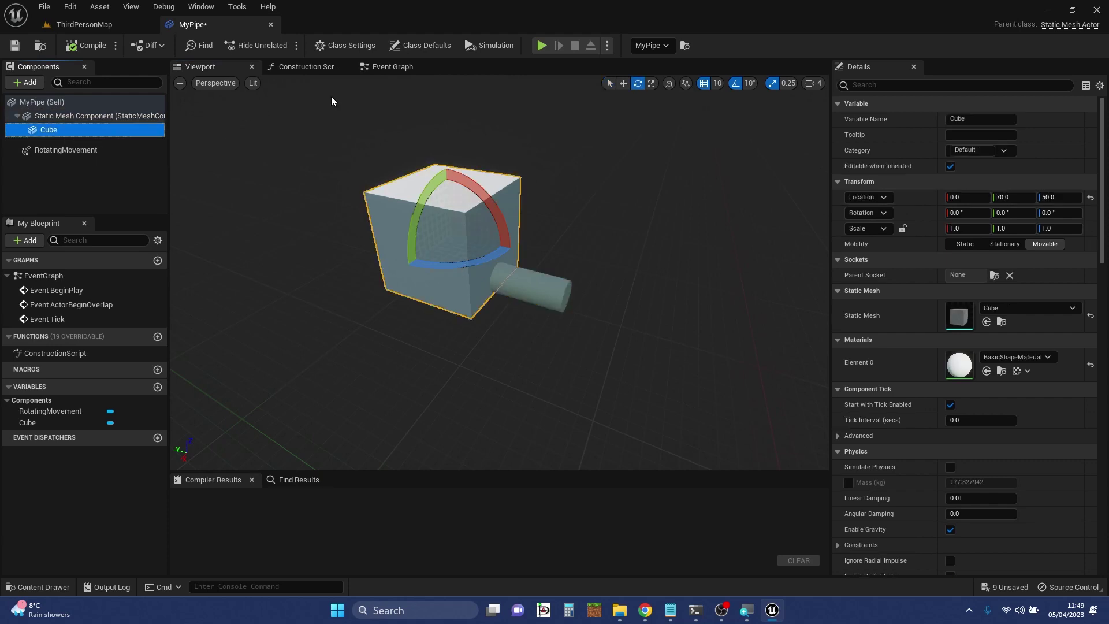
pyautogui.click(652, 82)
pyautogui.click(625, 83)
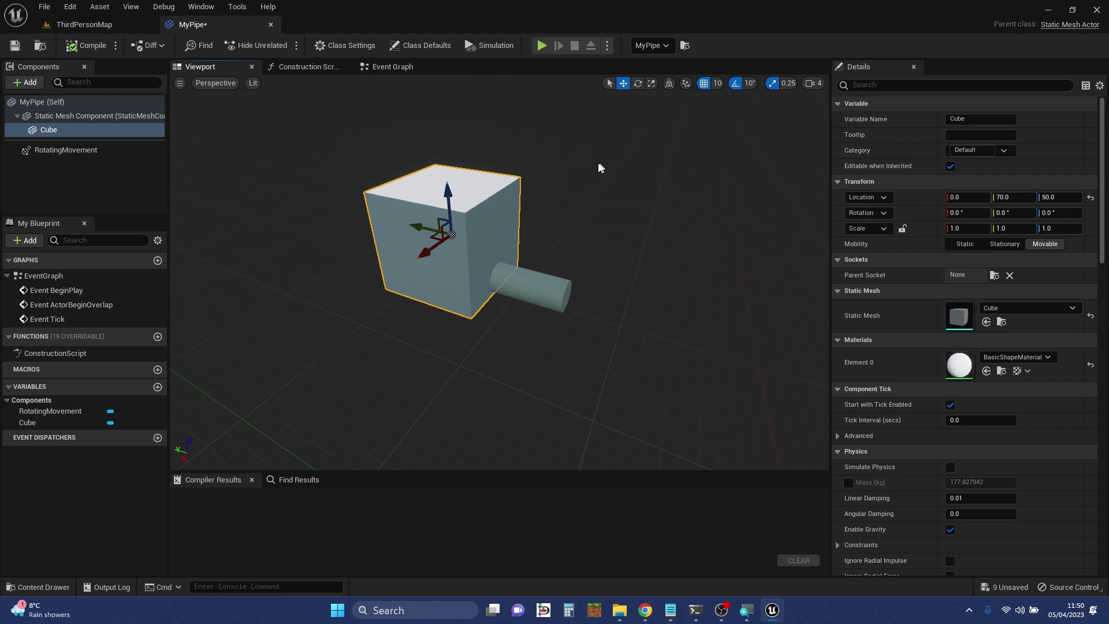
pyautogui.moveTo(594, 166)
pyautogui.mouseDown(button='right')
pyautogui.moveTo(555, 174)
pyautogui.moveTo(606, 190)
pyautogui.moveTo(658, 168)
pyautogui.moveTo(618, 185)
pyautogui.moveTo(593, 167)
pyautogui.mouseUp(button='right')
pyautogui.moveTo(370, 276)
pyautogui.mouseDown()
pyautogui.moveTo(398, 278)
pyautogui.moveTo(351, 273)
pyautogui.mouseUp()
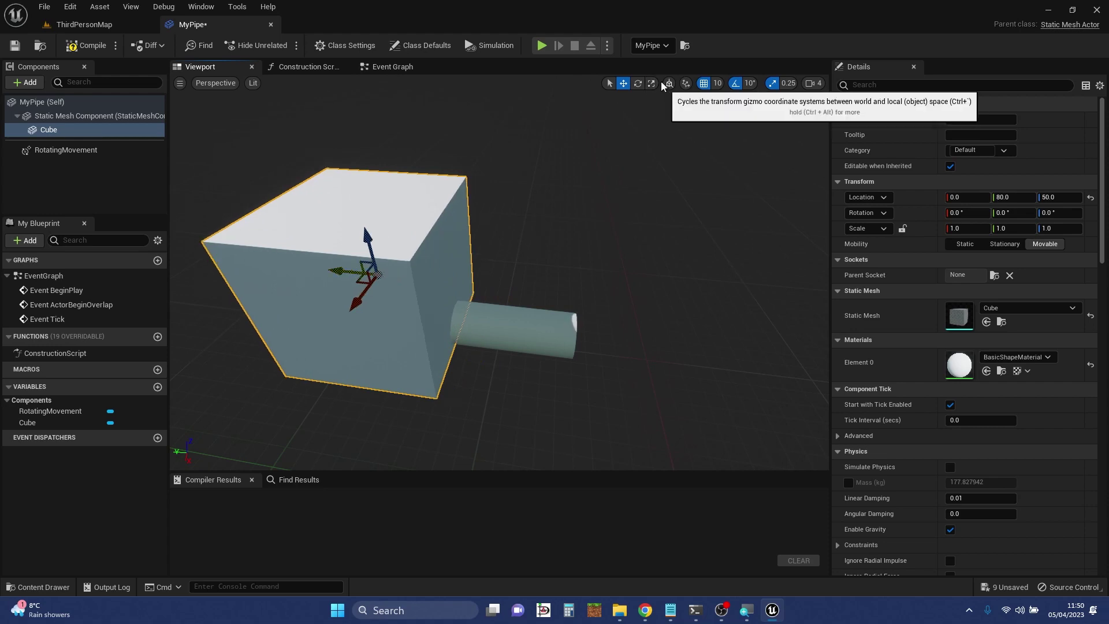
pyautogui.moveTo(438, 153); pyautogui.dragTo(407, 137, button='right')
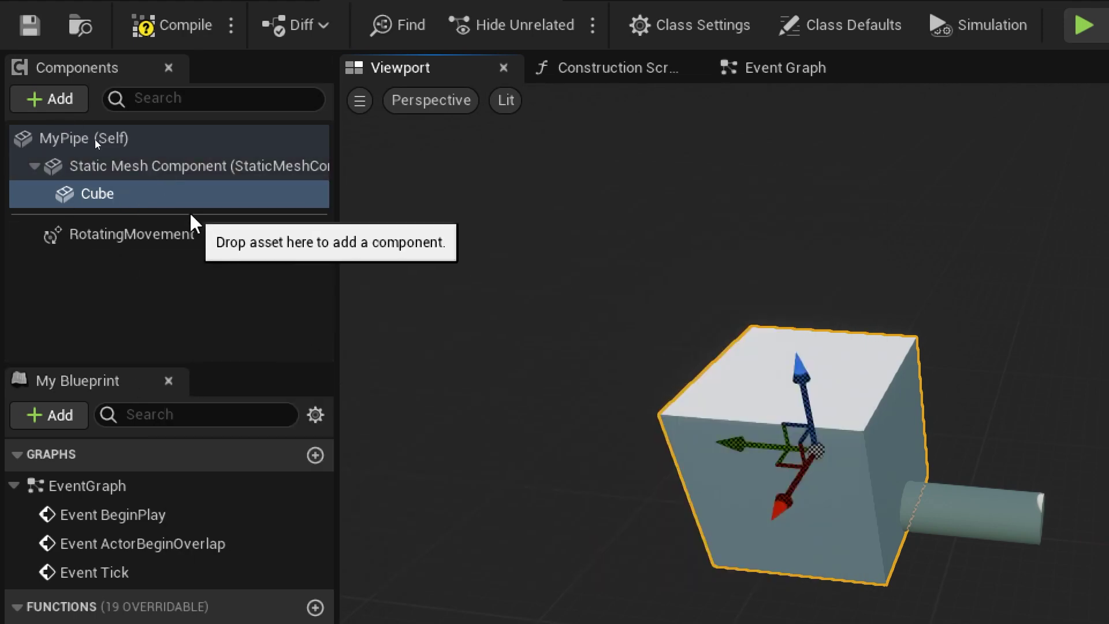
pyautogui.click(101, 140)
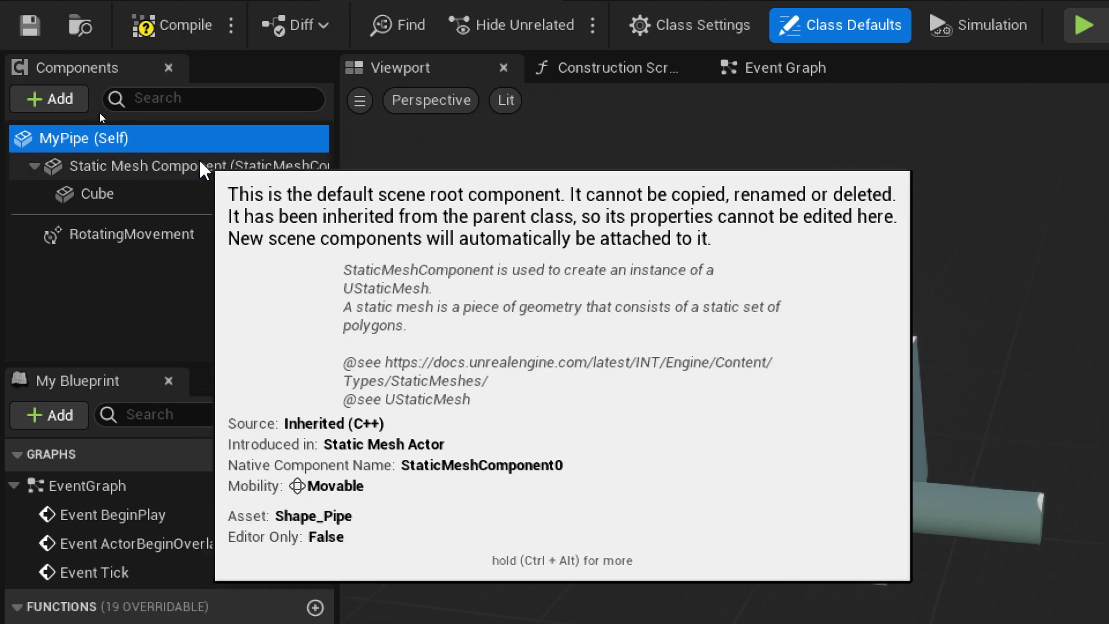
pyautogui.click(184, 174)
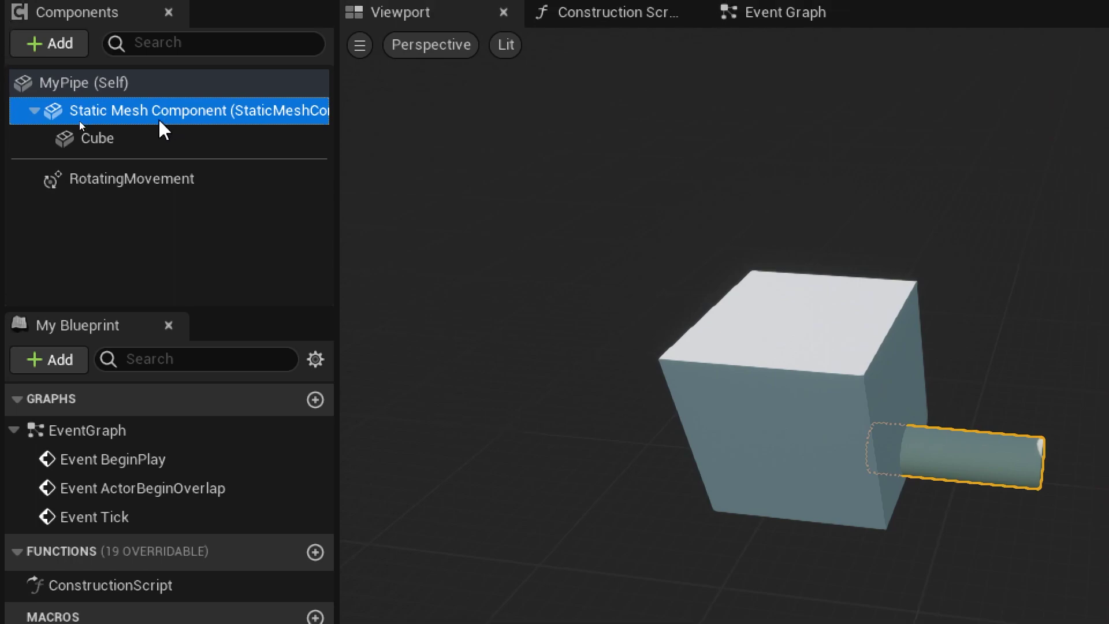
pyautogui.click(134, 141)
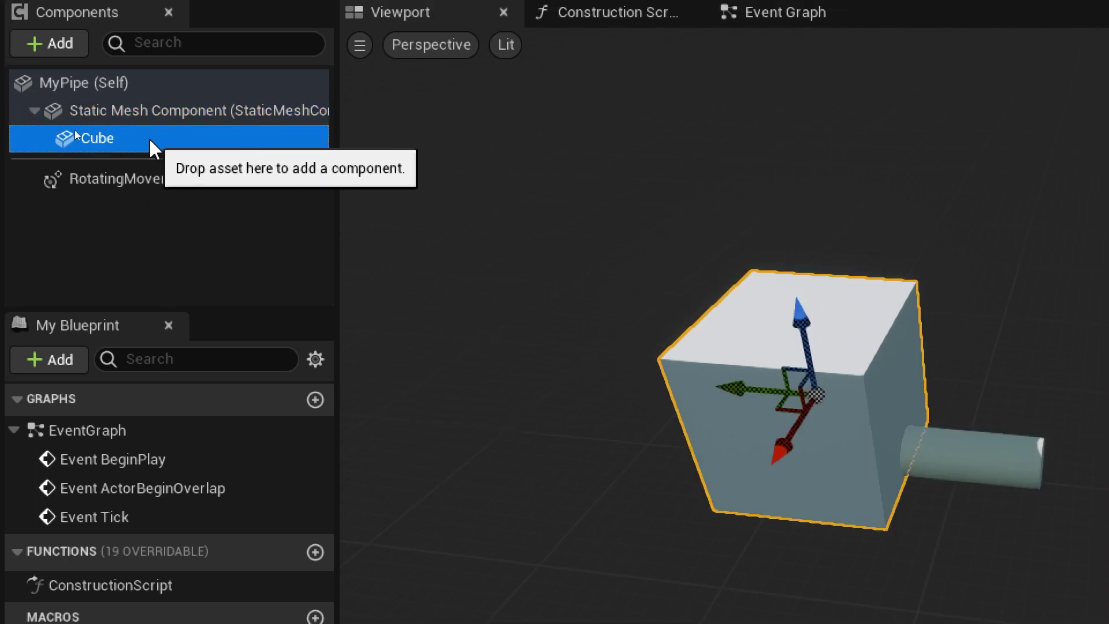
pyautogui.moveTo(98, 136)
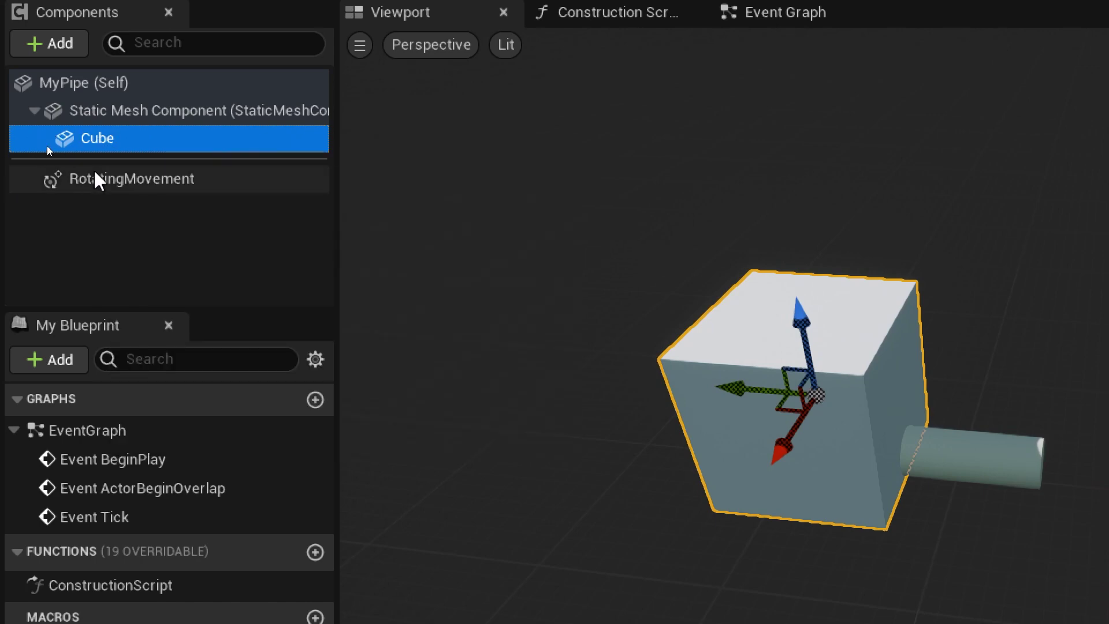
pyautogui.click(105, 177)
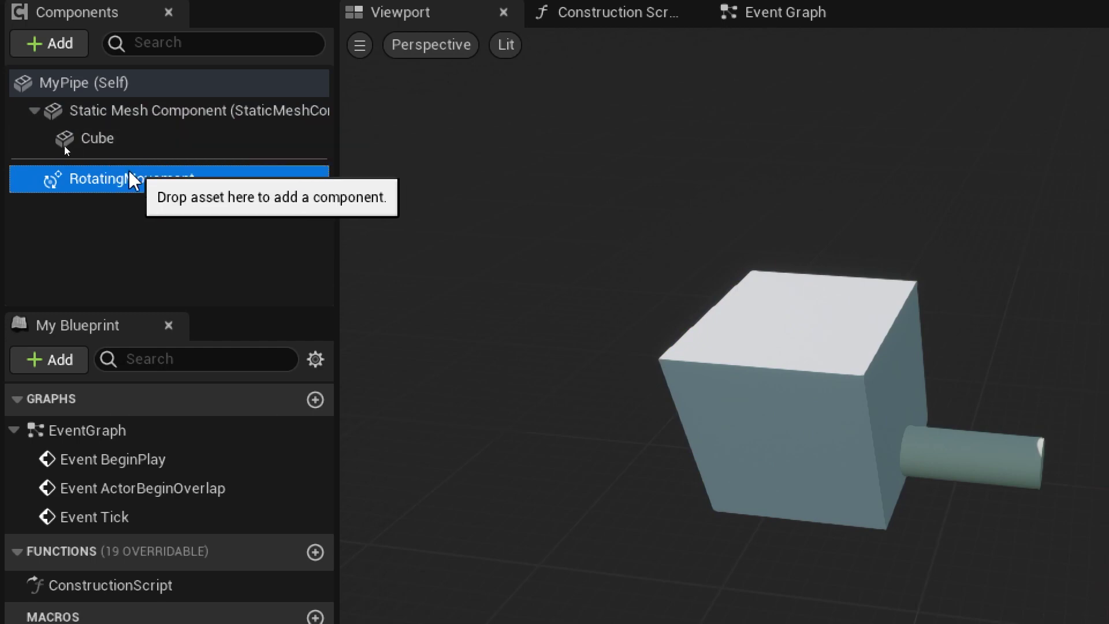
pyautogui.moveTo(127, 175)
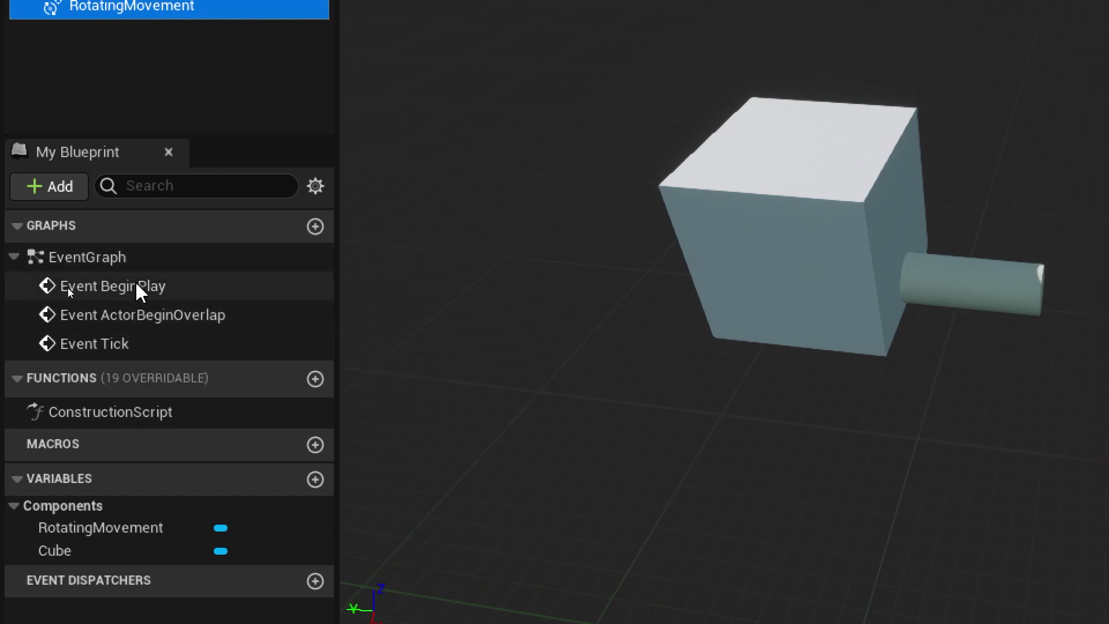
pyautogui.click(128, 295)
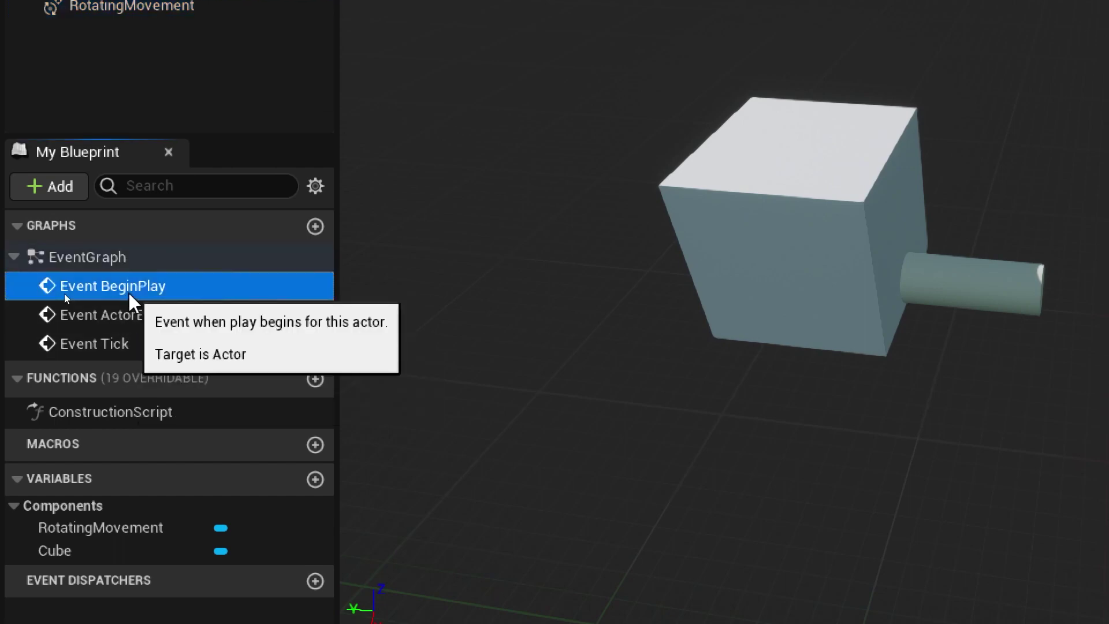
pyautogui.doubleClick(155, 297)
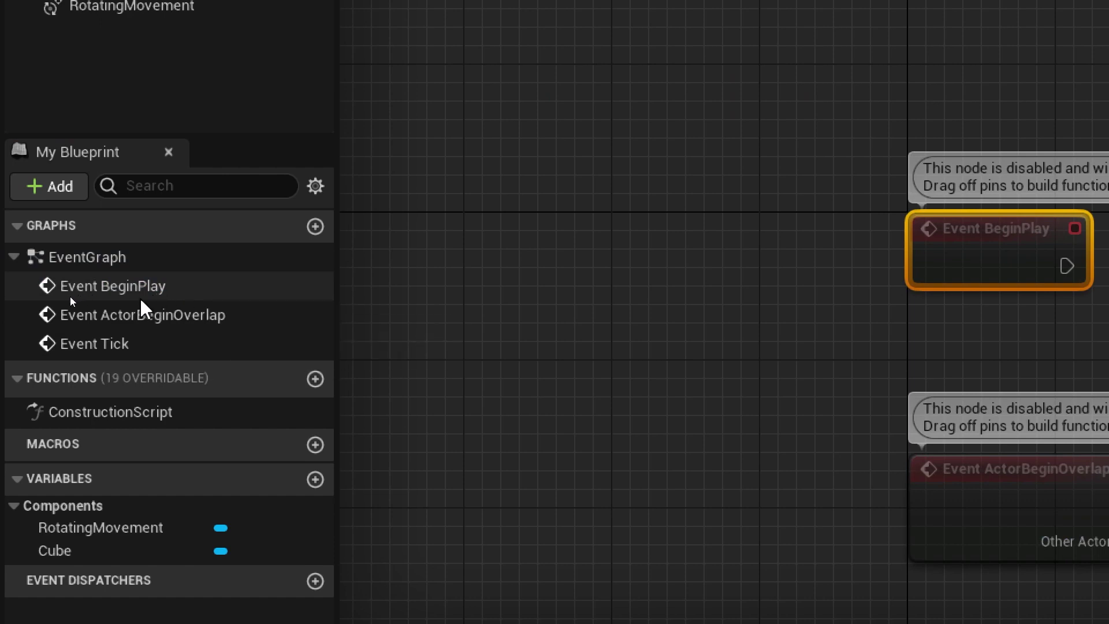
pyautogui.moveTo(245, 384)
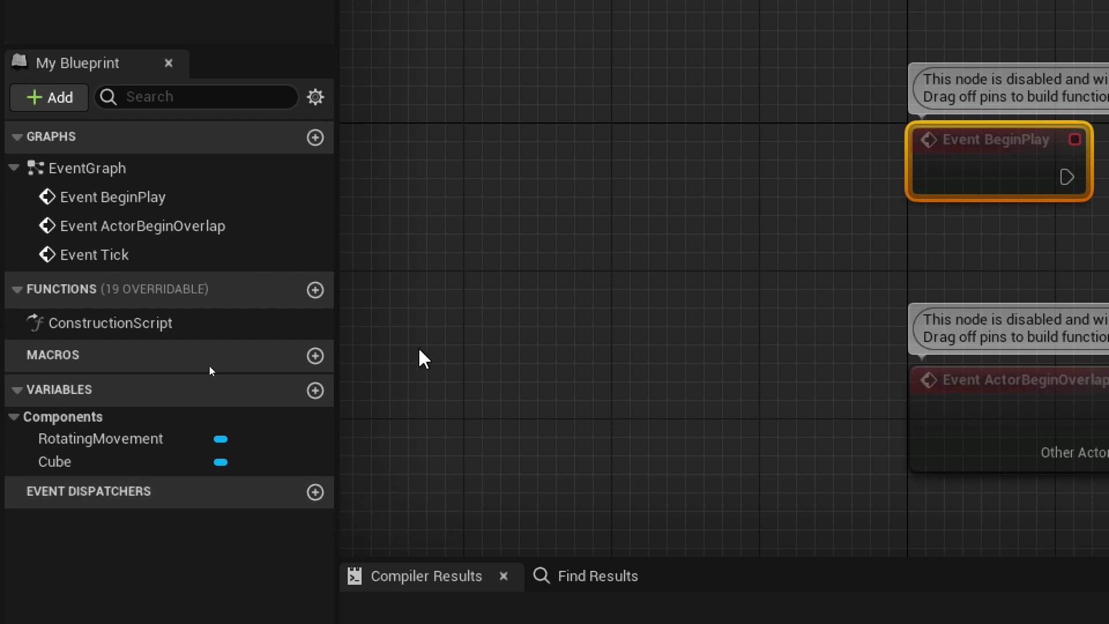
pyautogui.scroll(-1, 423, 358)
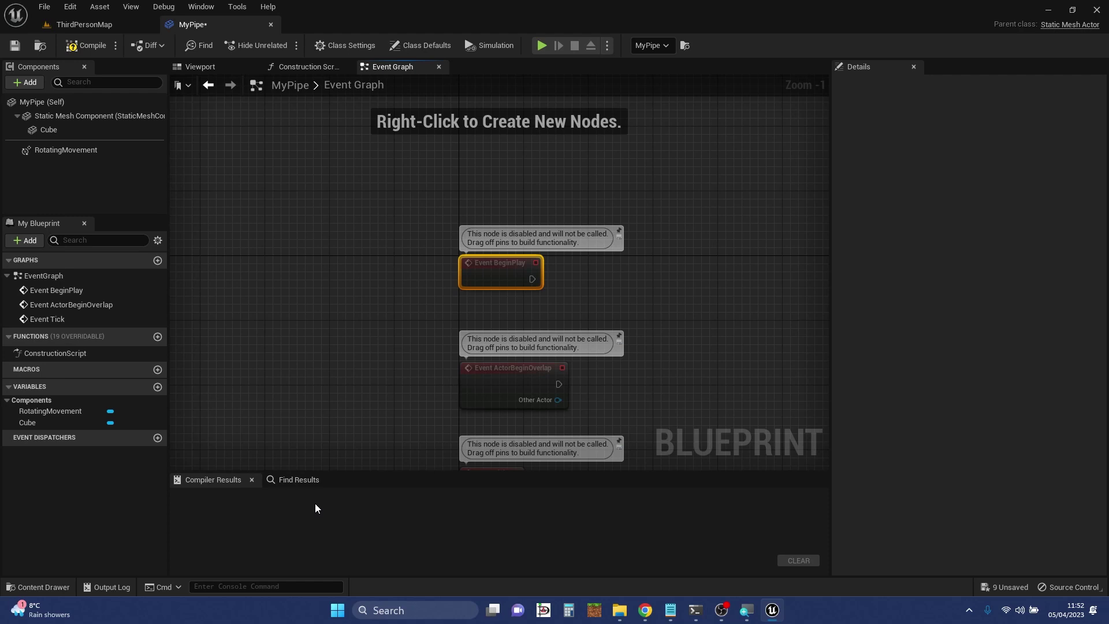
# Check Find Results and Compiler Results, then return to MyPipe's 3D Viewport
pyautogui.click(297, 481)
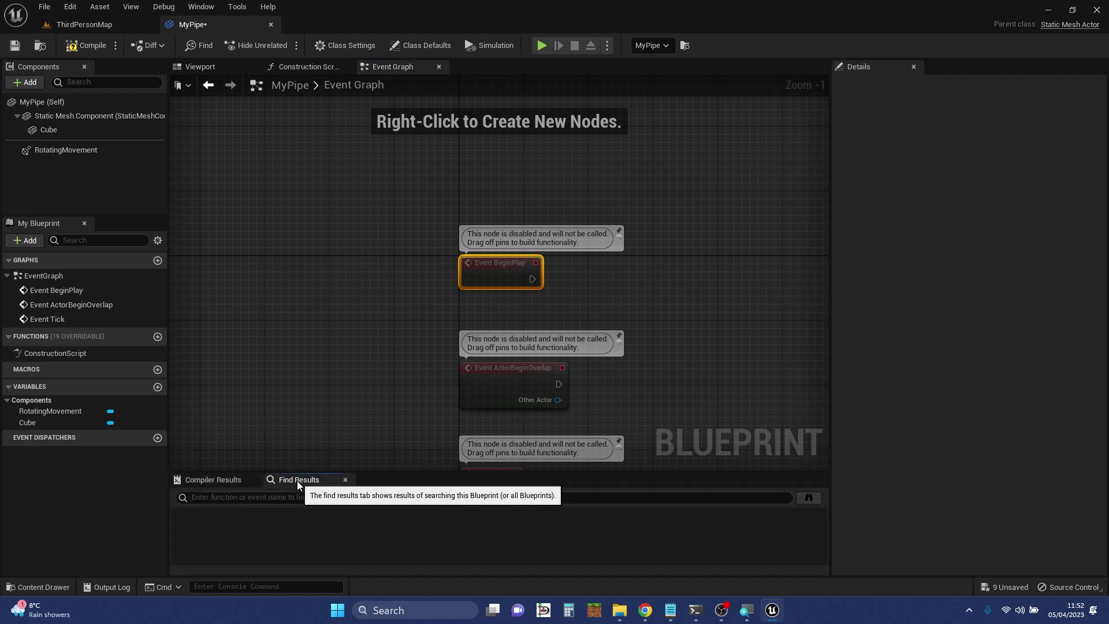
pyautogui.click(220, 483)
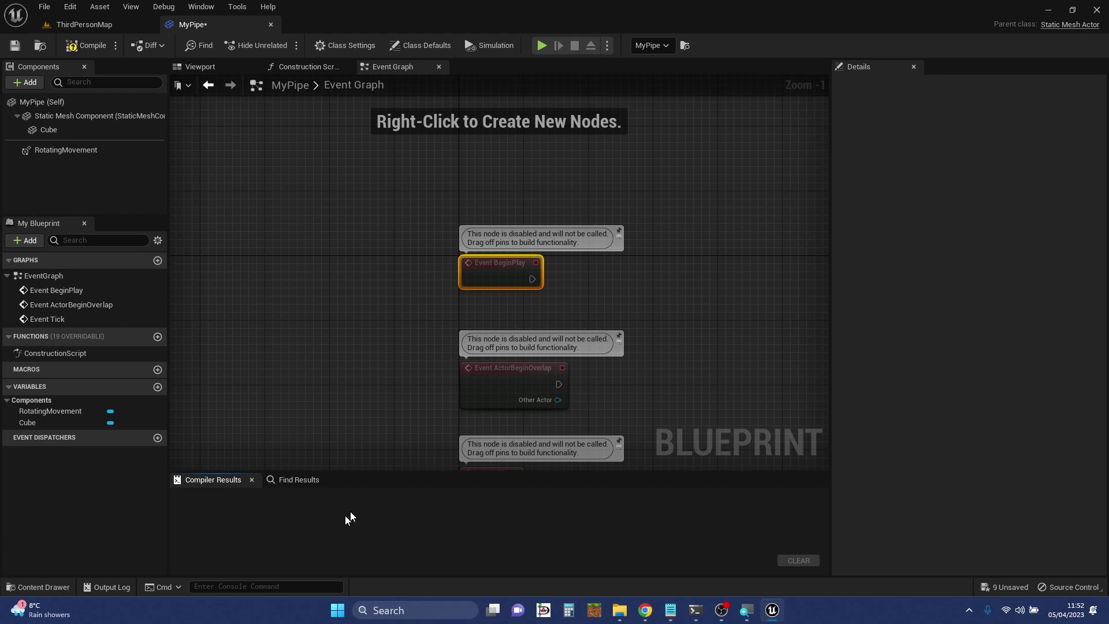
pyautogui.click(217, 71)
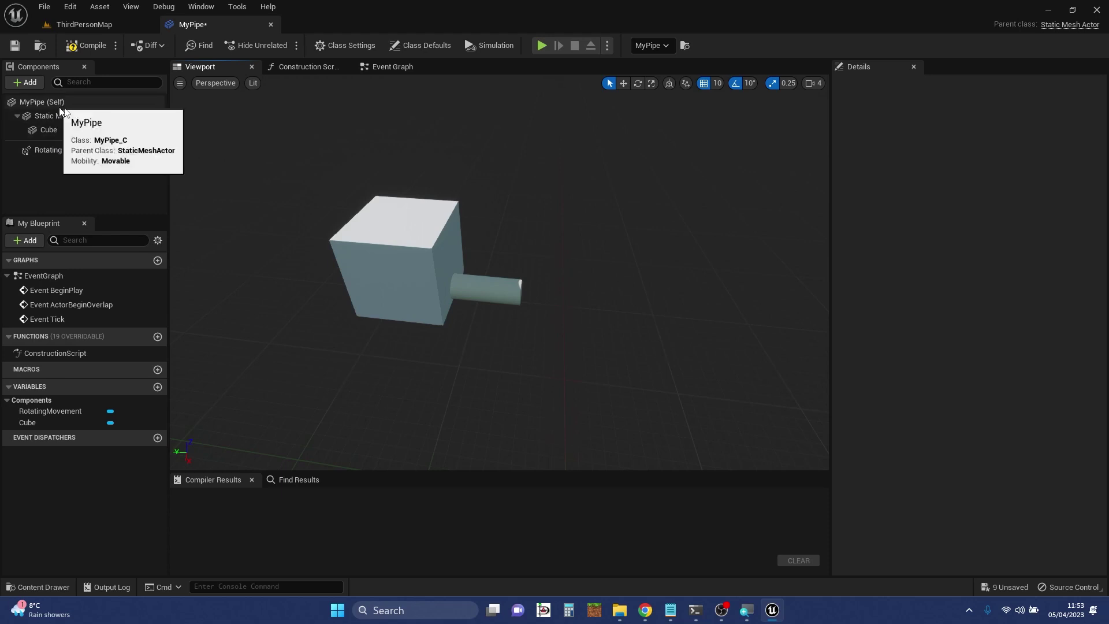
# Select the pipe and review its Shape_Pipe mesh, M_Basic_Wall material and Movable mobility
pyautogui.click(494, 292)
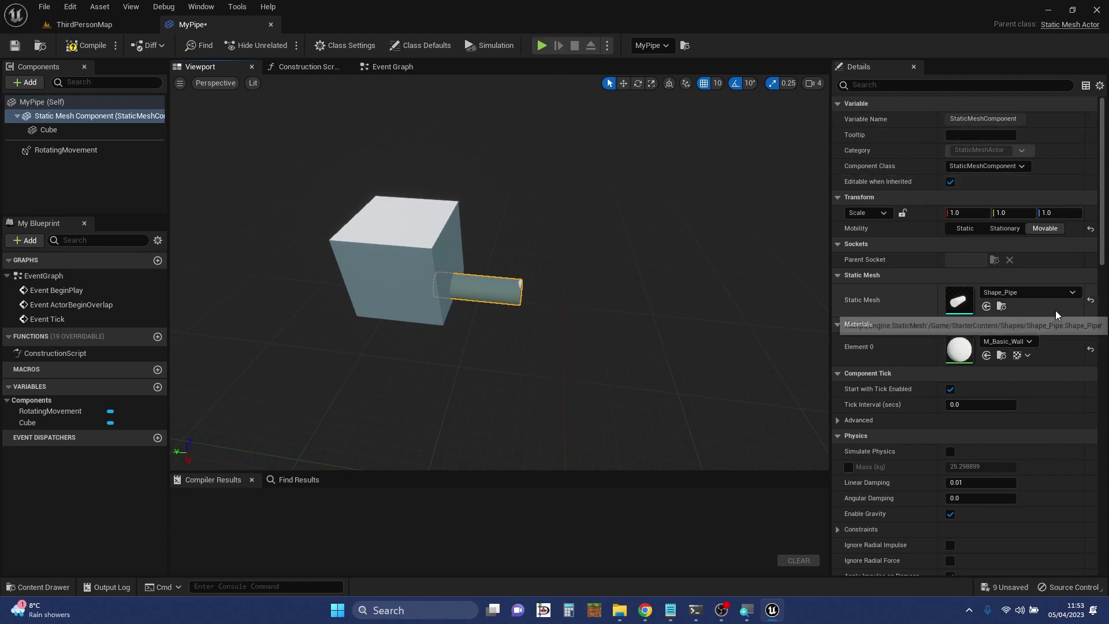
pyautogui.scroll(-3, 1038, 407)
pyautogui.scroll(-15, 1039, 406)
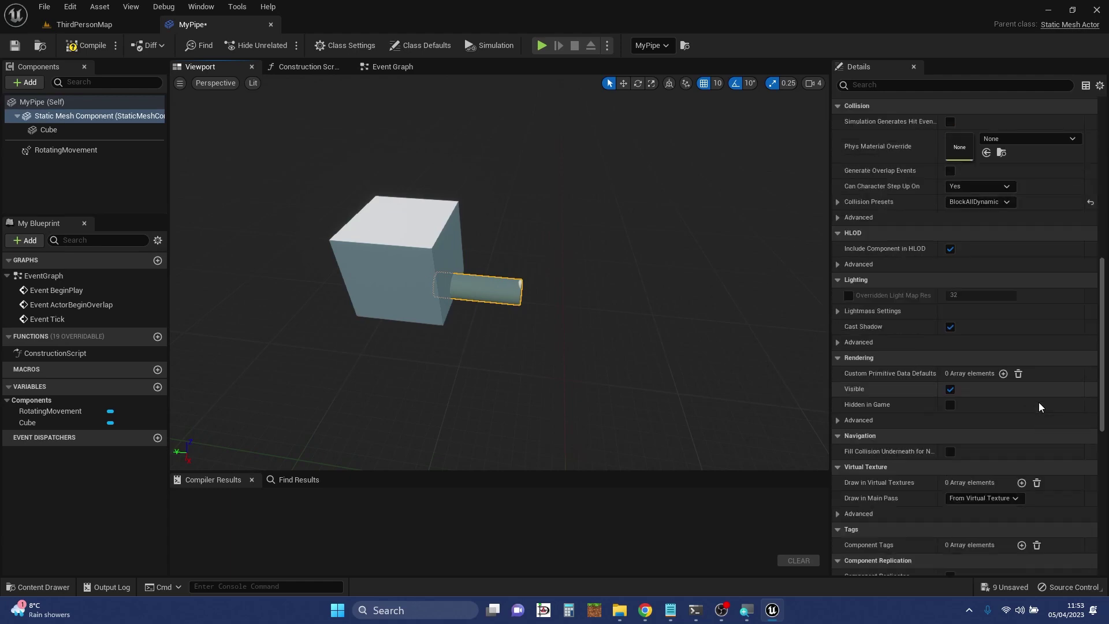
pyautogui.scroll(-10, 1039, 407)
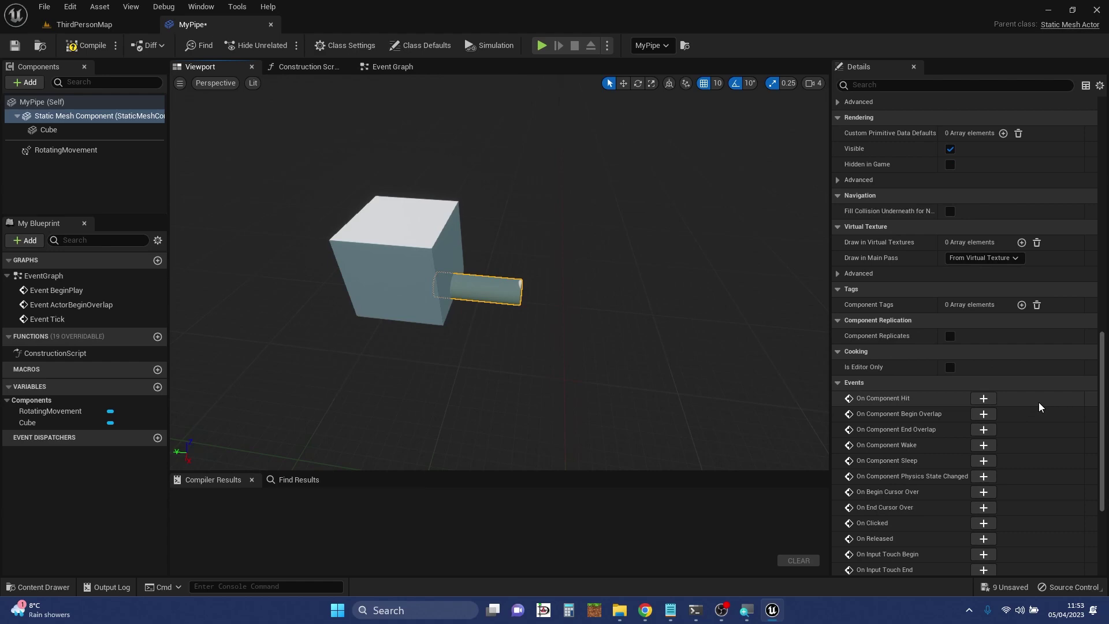
pyautogui.scroll(-5, 1038, 406)
pyautogui.scroll(15, 1039, 407)
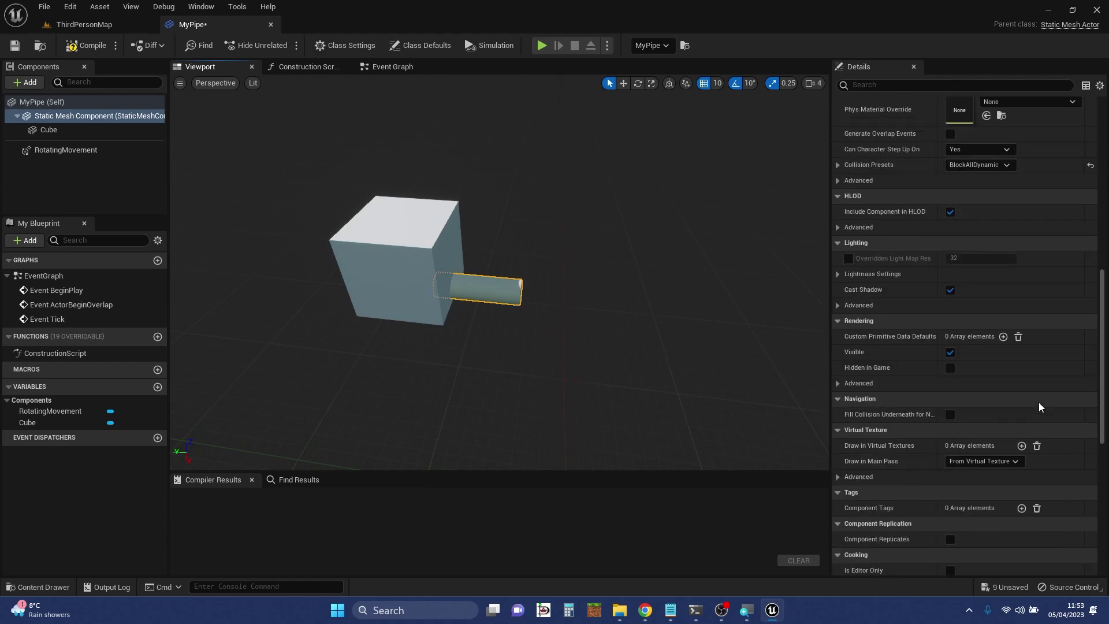
pyautogui.scroll(10, 1039, 405)
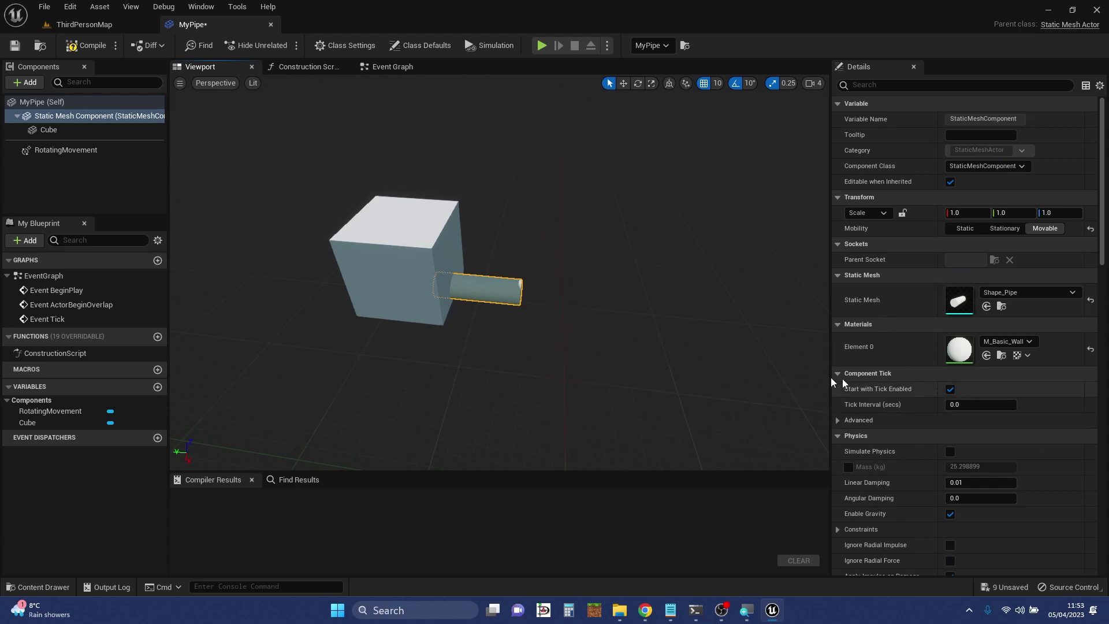
# Assign M_Brick_Clay_New to the pipe's Element 0 and swap its mesh to Shape_Cylinder
pyautogui.click(1029, 342)
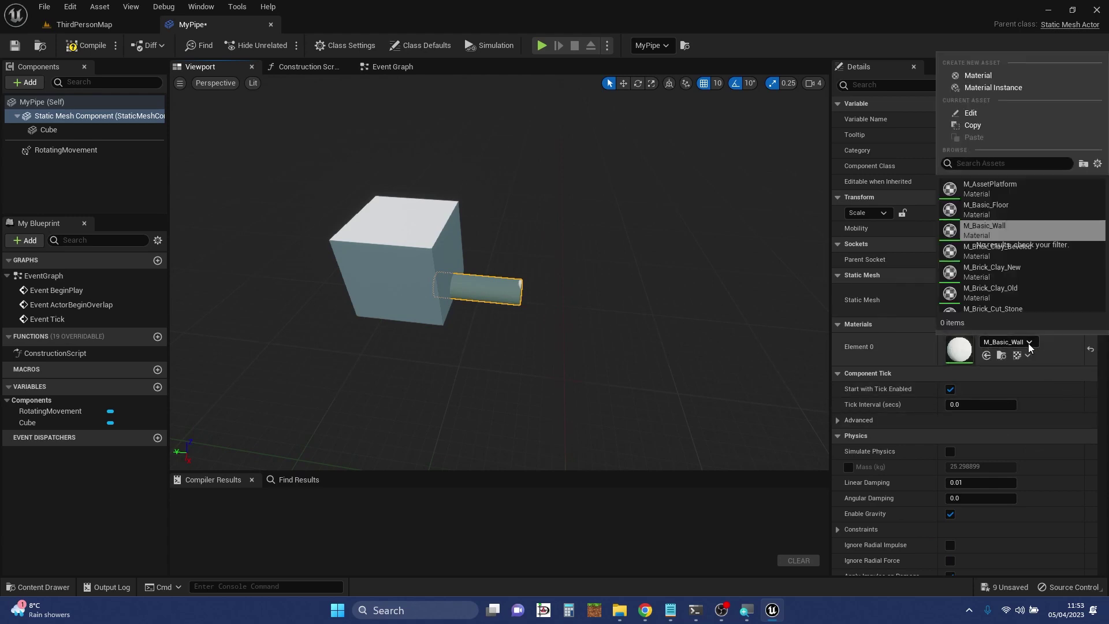
pyautogui.click(1007, 271)
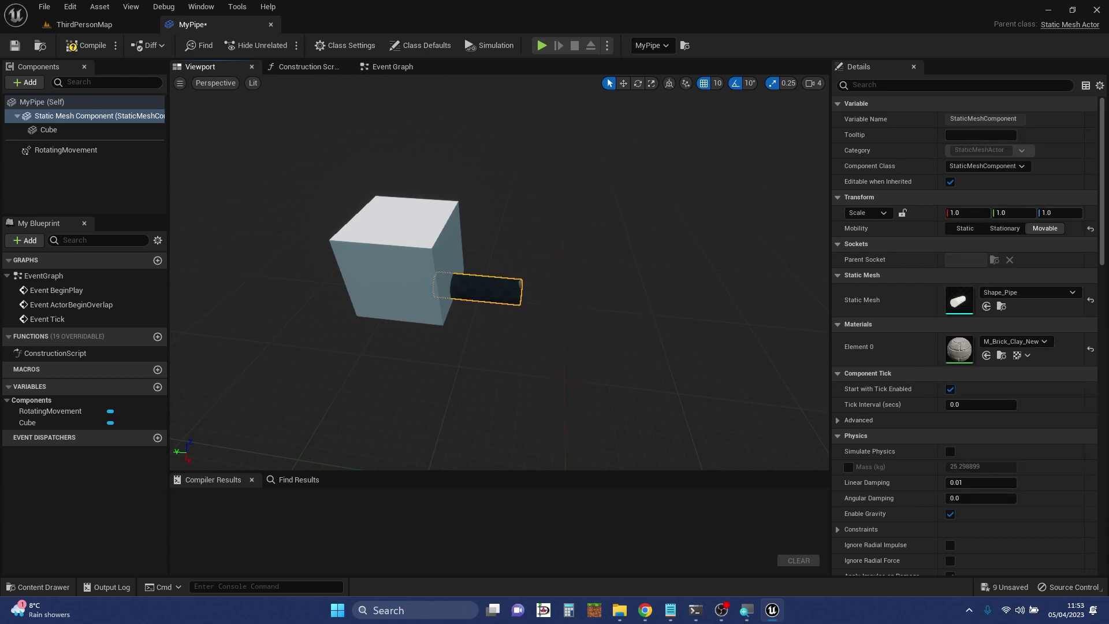
pyautogui.moveTo(567, 315); pyautogui.dragTo(494, 314, button='right')
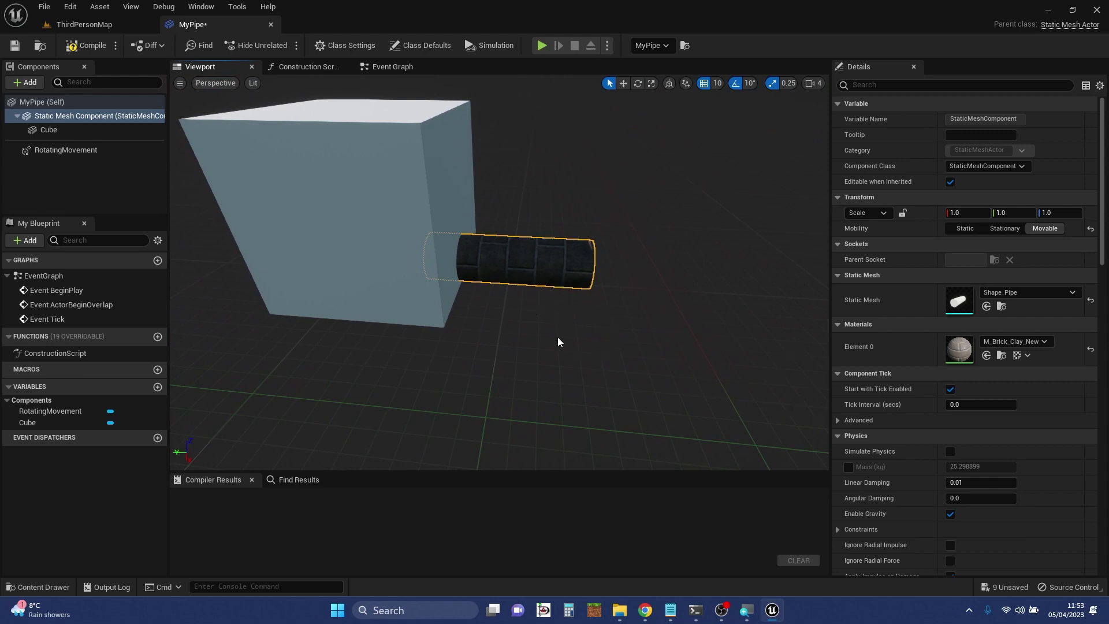
pyautogui.click(1073, 292)
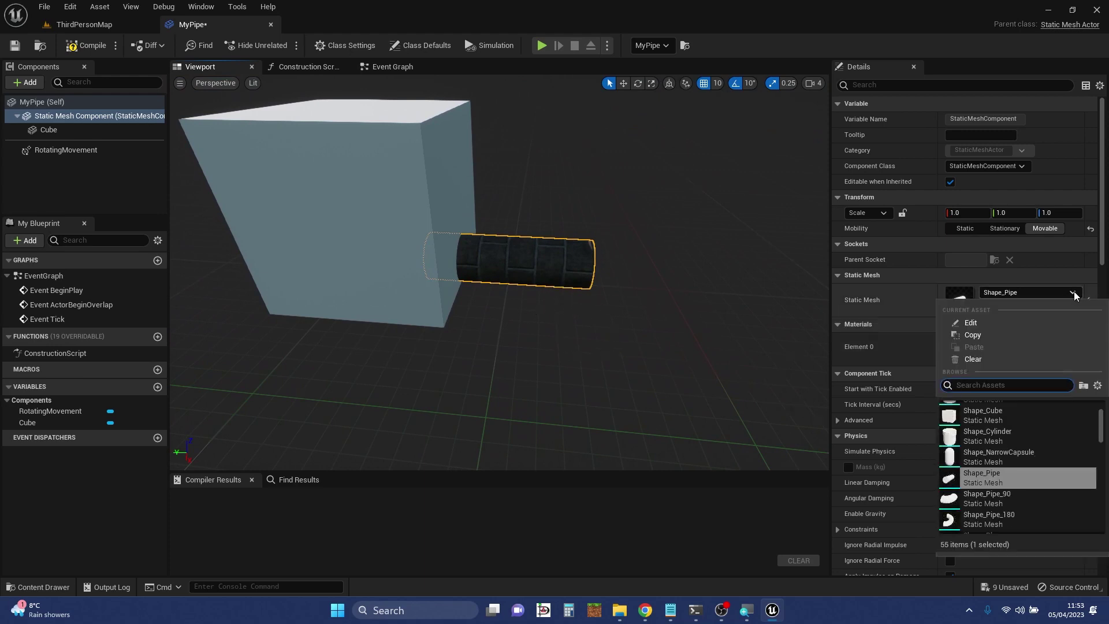
pyautogui.click(1013, 429)
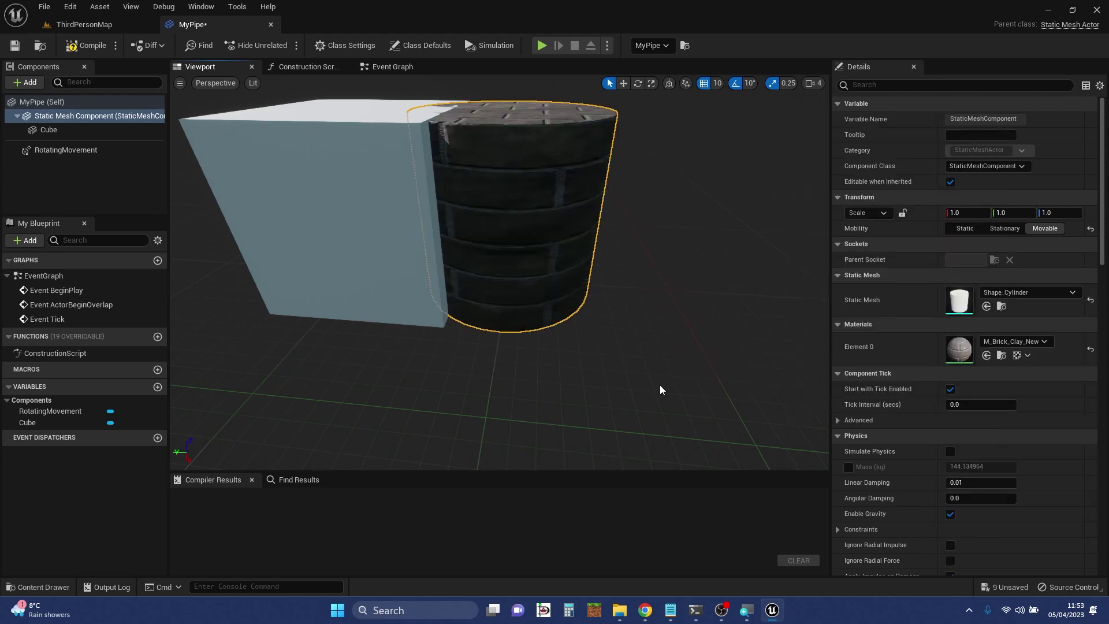
pyautogui.keyDown('alt'); pyautogui.moveTo(660, 385); pyautogui.dragTo(660, 421); pyautogui.keyUp('alt')
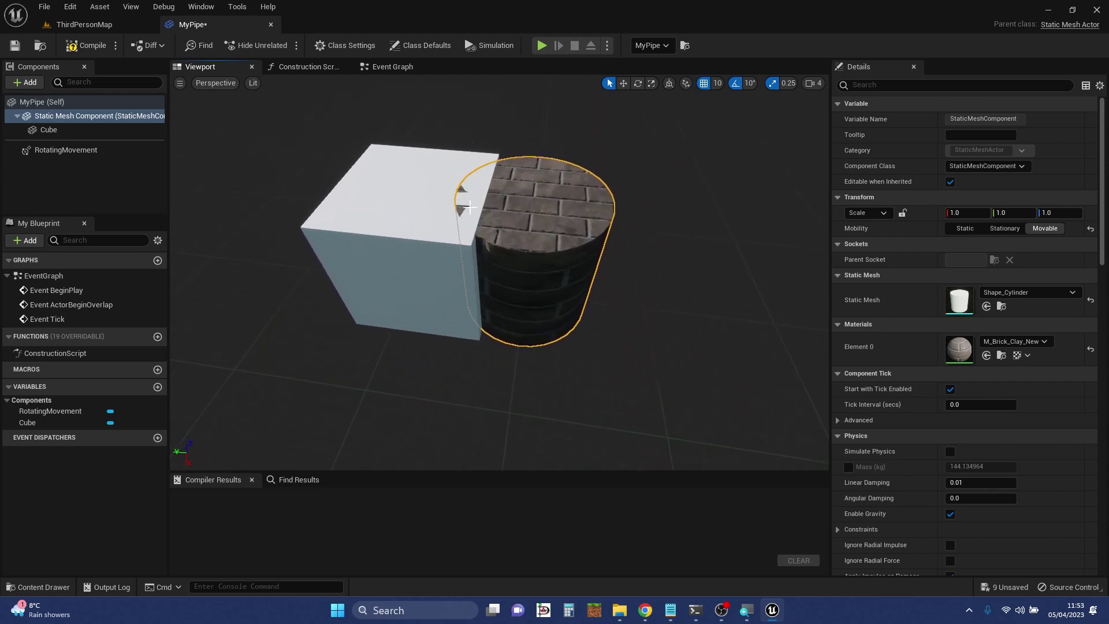
pyautogui.moveTo(531, 278)
pyautogui.mouseDown(button='right')
pyautogui.moveTo(508, 278)
pyautogui.moveTo(554, 277)
pyautogui.moveTo(530, 277)
pyautogui.mouseUp(button='right')
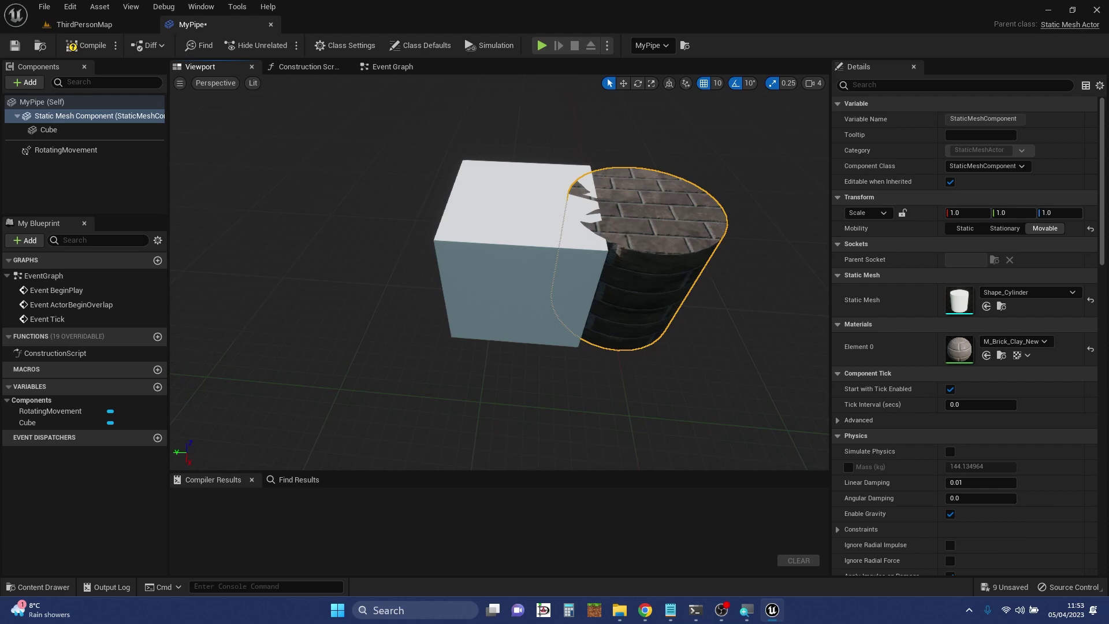
pyautogui.moveTo(623, 234)
pyautogui.mouseDown(button='right')
pyautogui.moveTo(578, 237)
pyautogui.moveTo(578, 267)
pyautogui.moveTo(636, 238)
pyautogui.mouseUp(button='right')
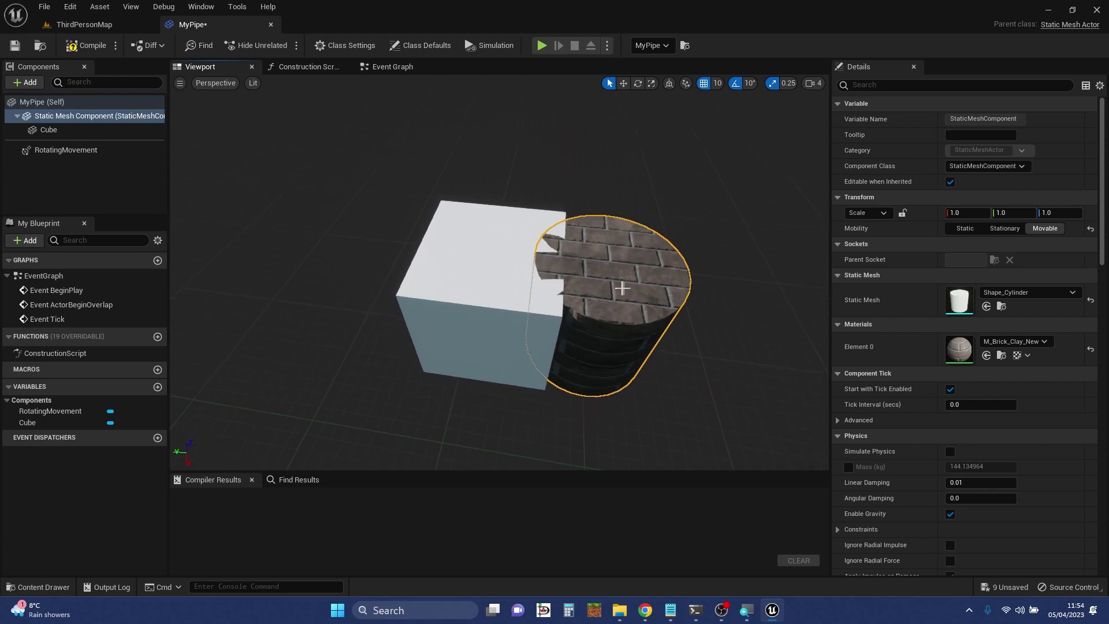
pyautogui.moveTo(615, 285)
pyautogui.mouseDown(button='right')
pyautogui.moveTo(635, 294)
pyautogui.moveTo(635, 283)
pyautogui.moveTo(653, 283)
pyautogui.moveTo(612, 283)
pyautogui.mouseUp(button='right')
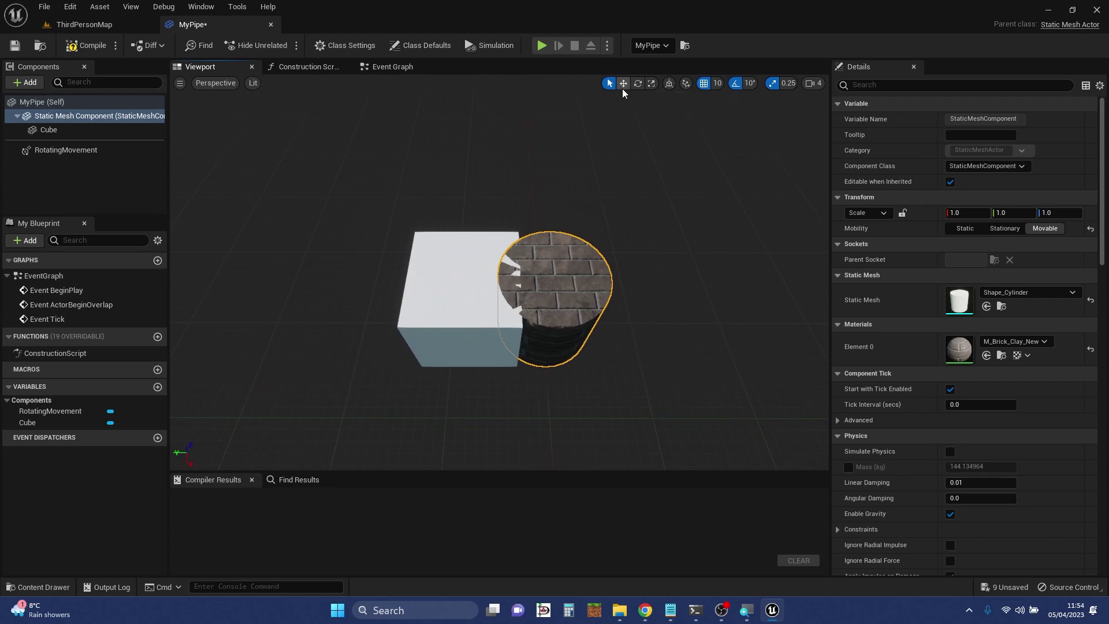
pyautogui.moveTo(578, 280)
pyautogui.mouseDown(button='right')
pyautogui.moveTo(601, 281)
pyautogui.moveTo(580, 288)
pyautogui.mouseUp(button='right')
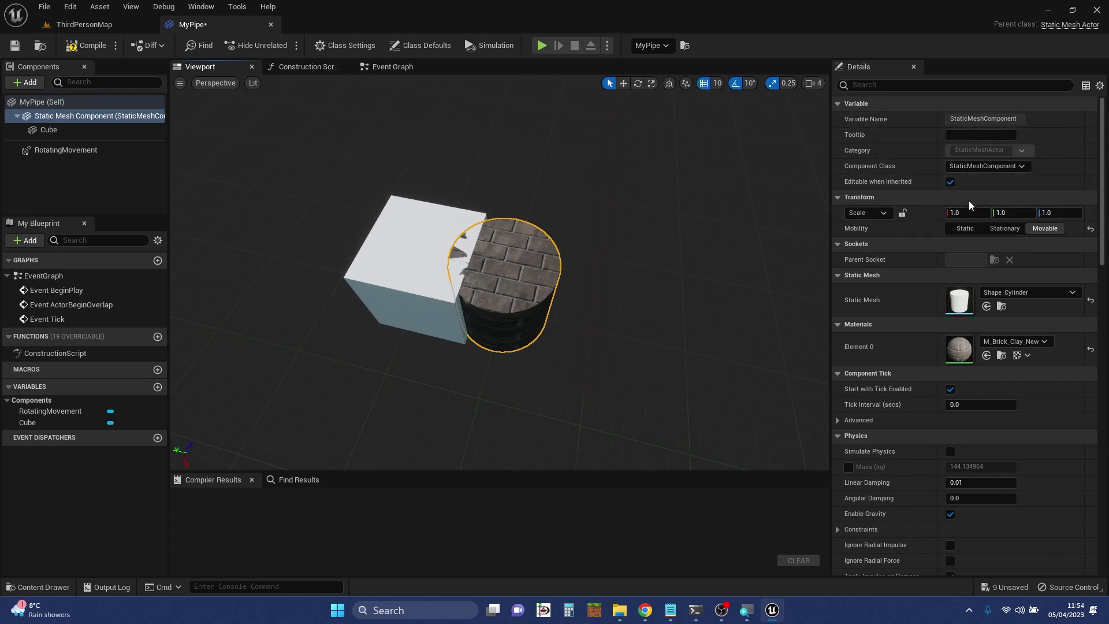
# Set the Cube's Location Z to 51 to stop z-fighting with the cylinder
pyautogui.click(404, 239)
pyautogui.press('w')
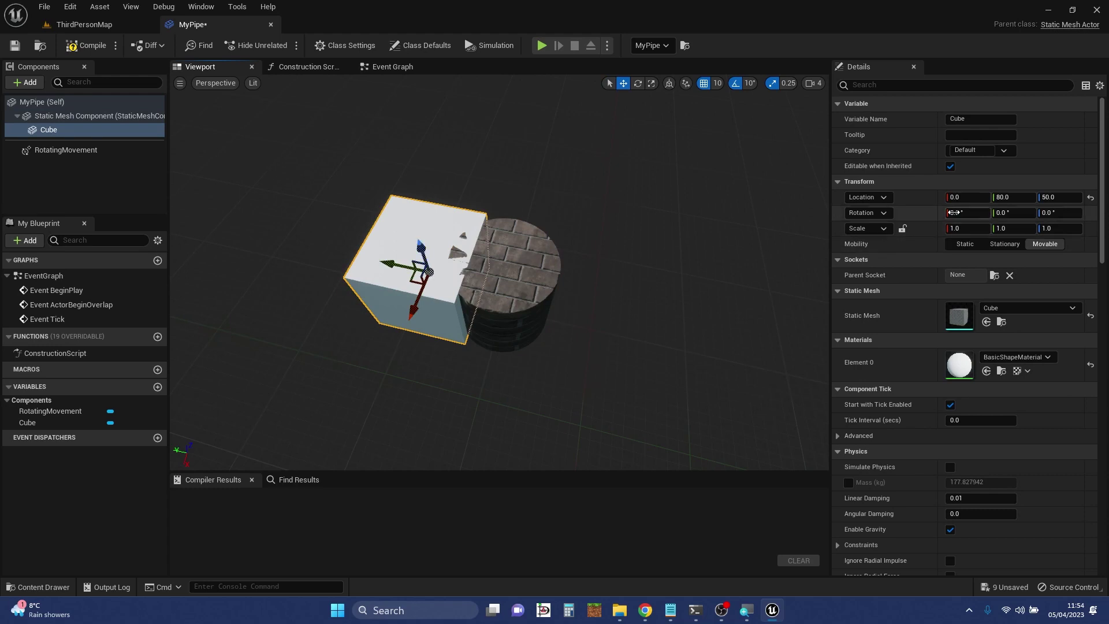
pyautogui.click(1054, 197)
pyautogui.write('51')
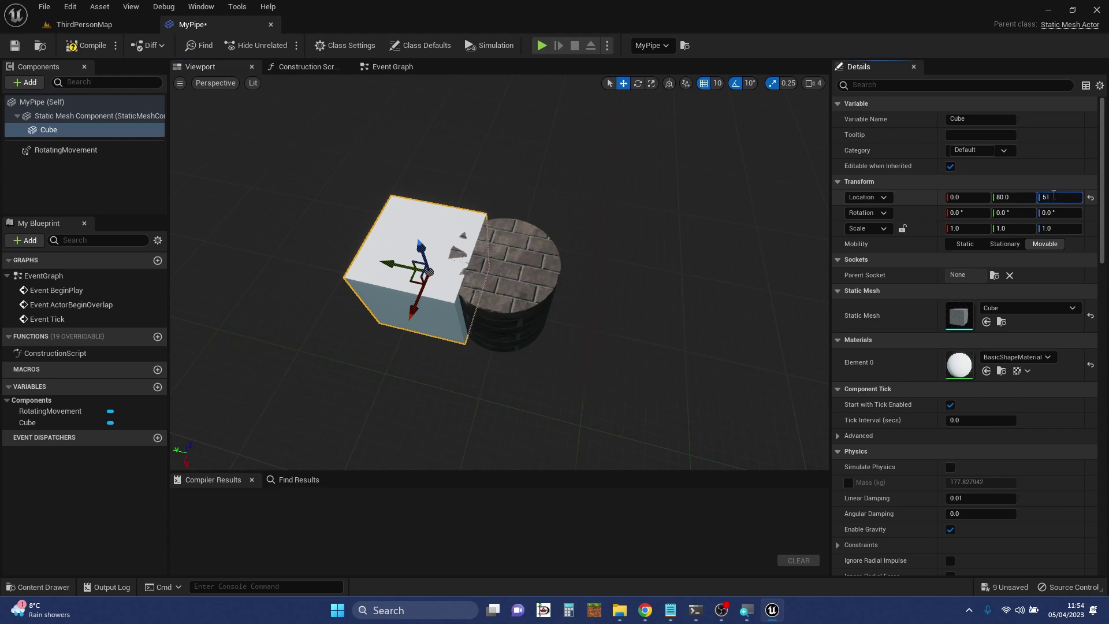
pyautogui.moveTo(477, 397); pyautogui.dragTo(492, 301, button='right')
pyautogui.moveTo(615, 336); pyautogui.dragTo(614, 336, button='right')
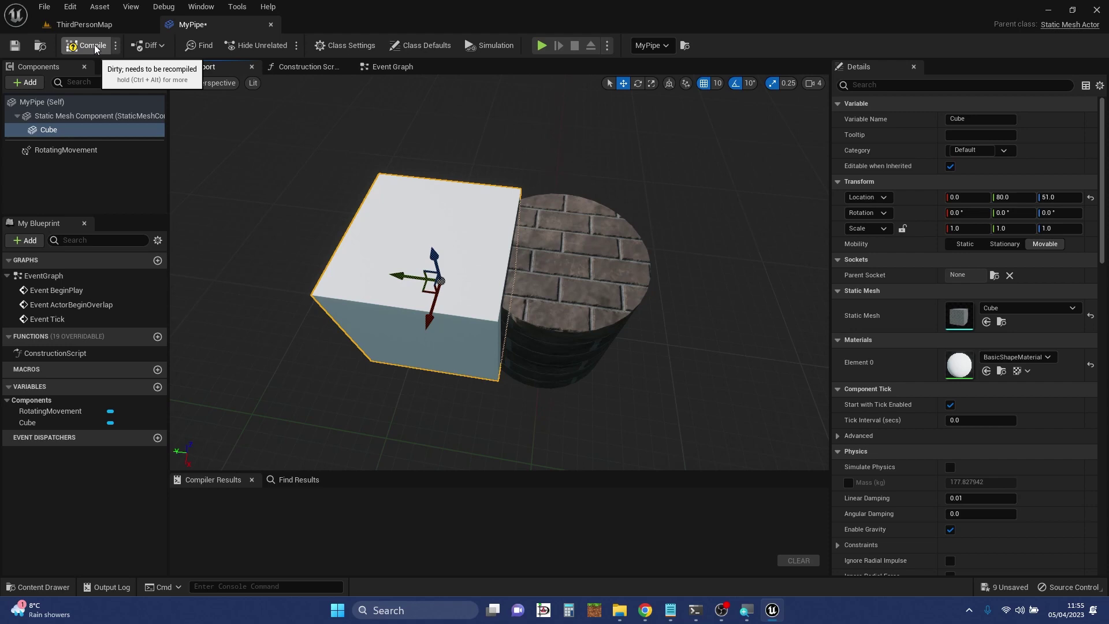
# Compile the MyPipe Blueprint and save it
pyautogui.click(95, 44)
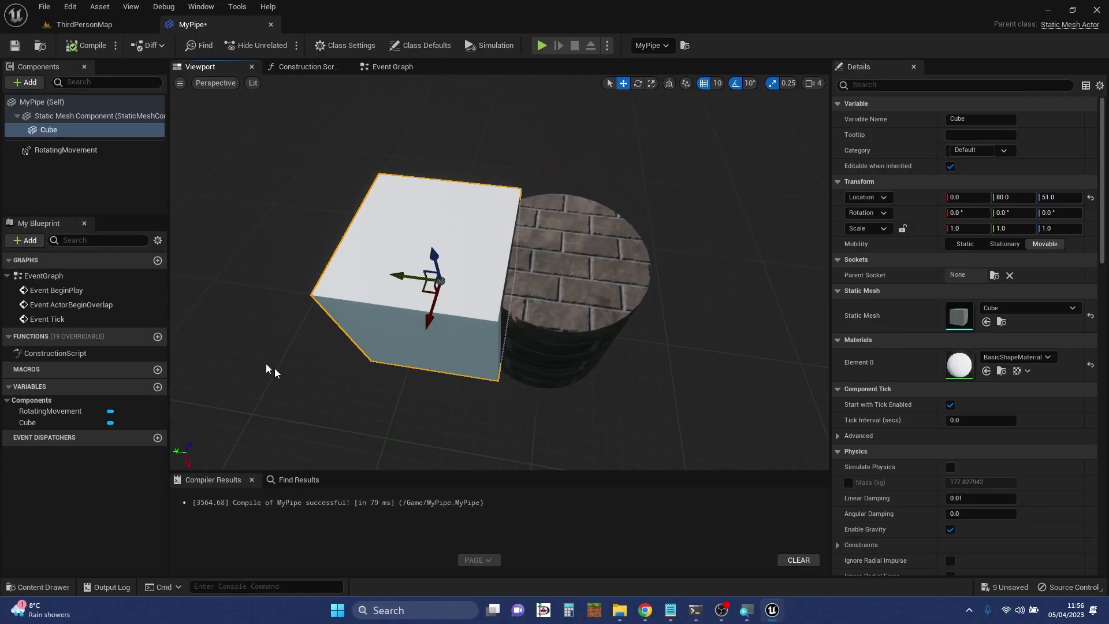
pyautogui.click(15, 45)
pyautogui.click(90, 27)
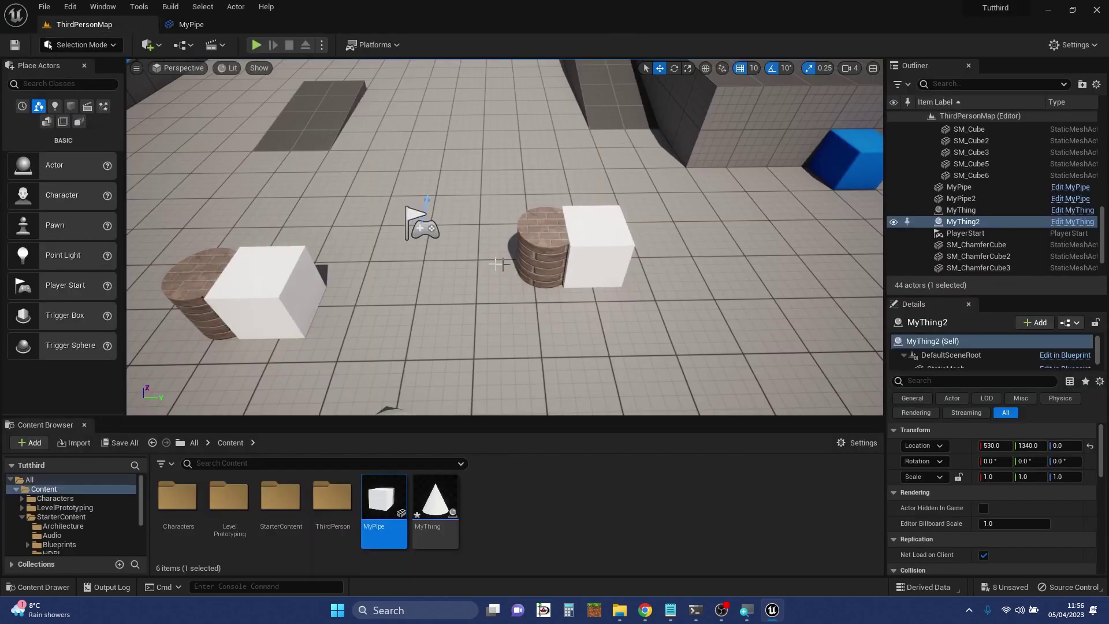
pyautogui.press('Left')
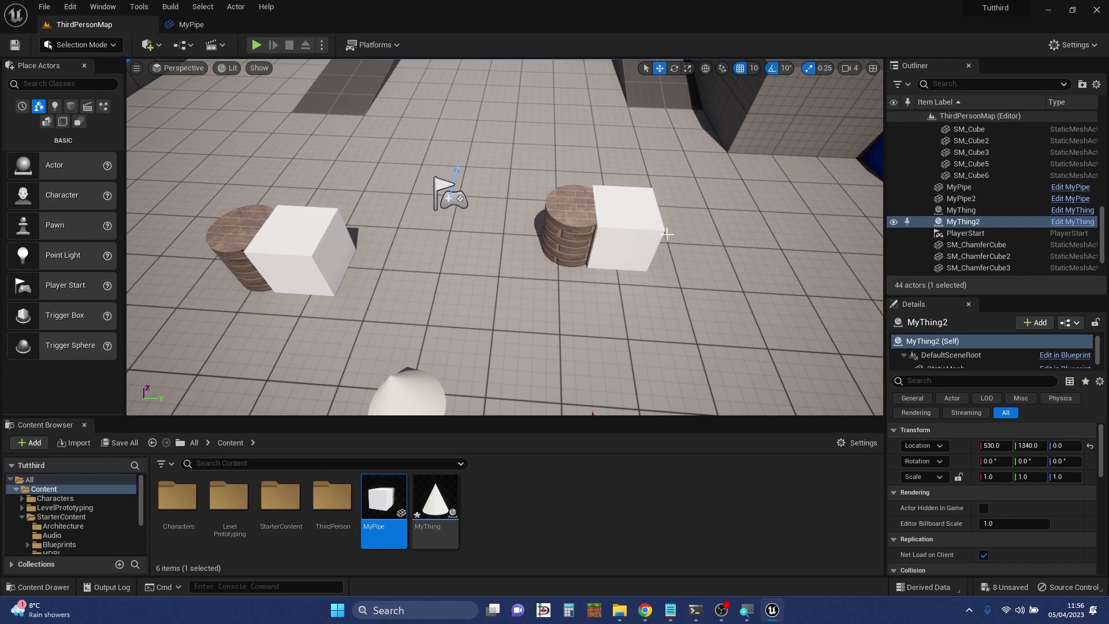
pyautogui.click(203, 28)
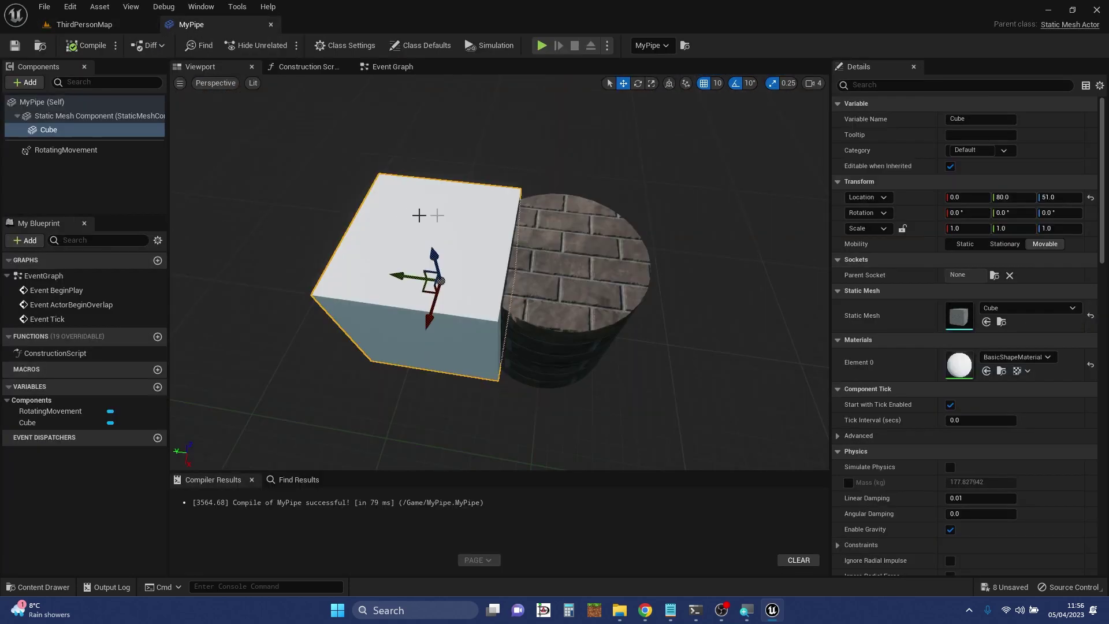